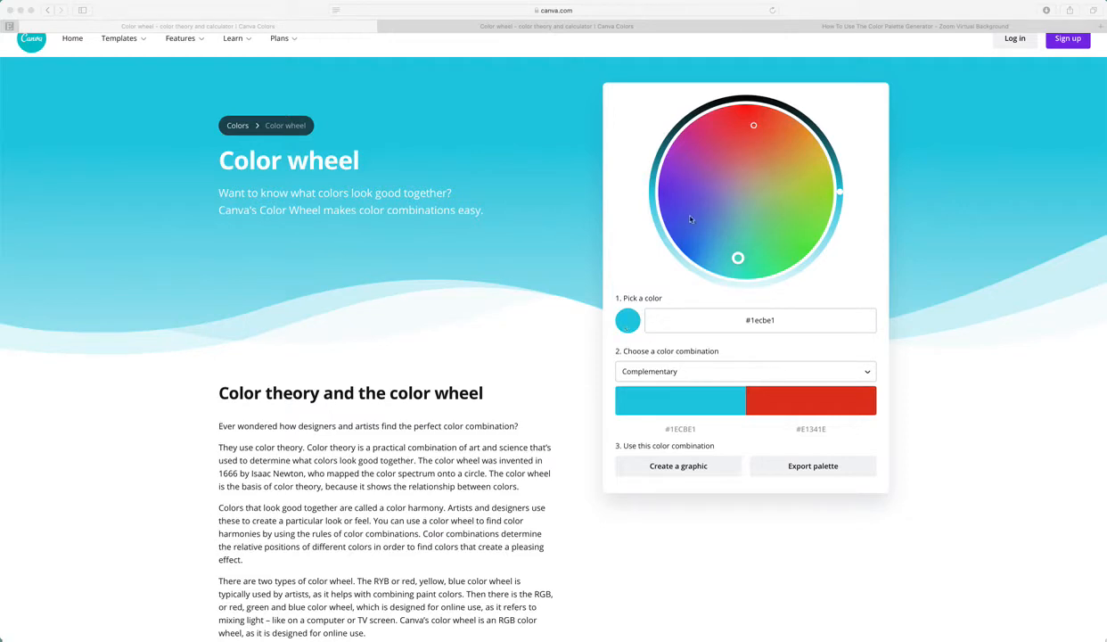
Sample several base colors on the color wheel, settling on the magenta #c639a8.
left_click(762, 217)
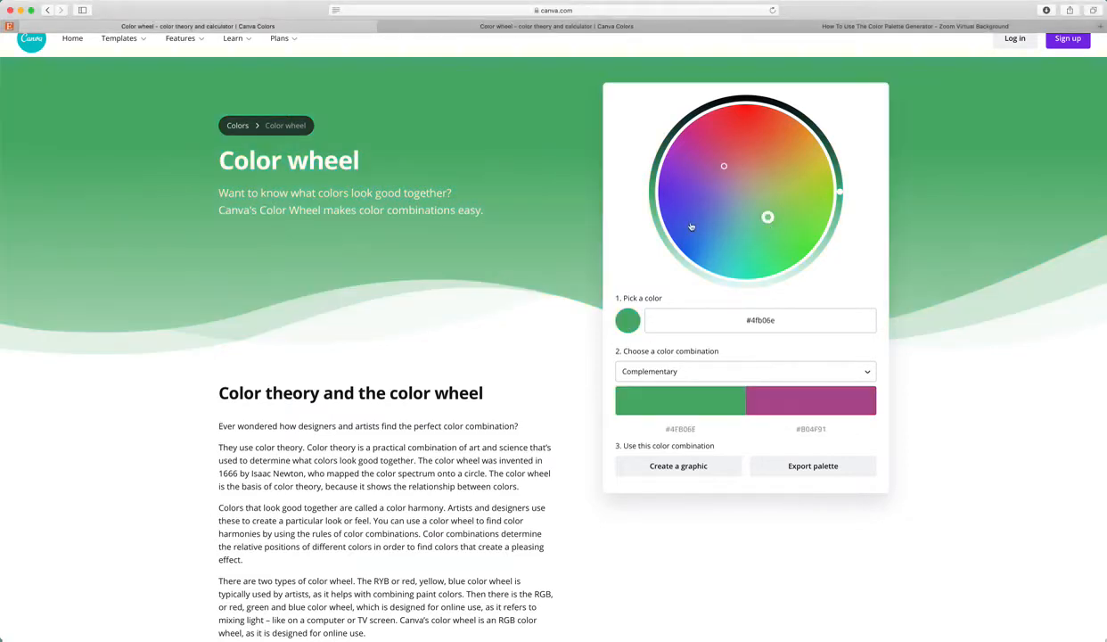
left_click(691, 224)
left_click(710, 158)
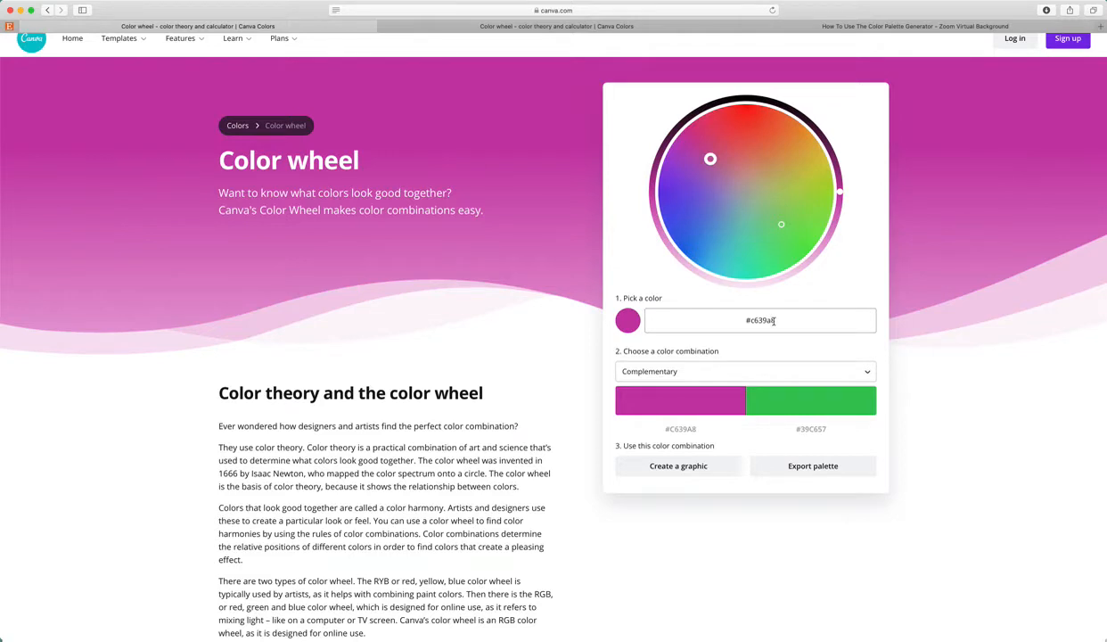
scroll(719, 292, "up", 2)
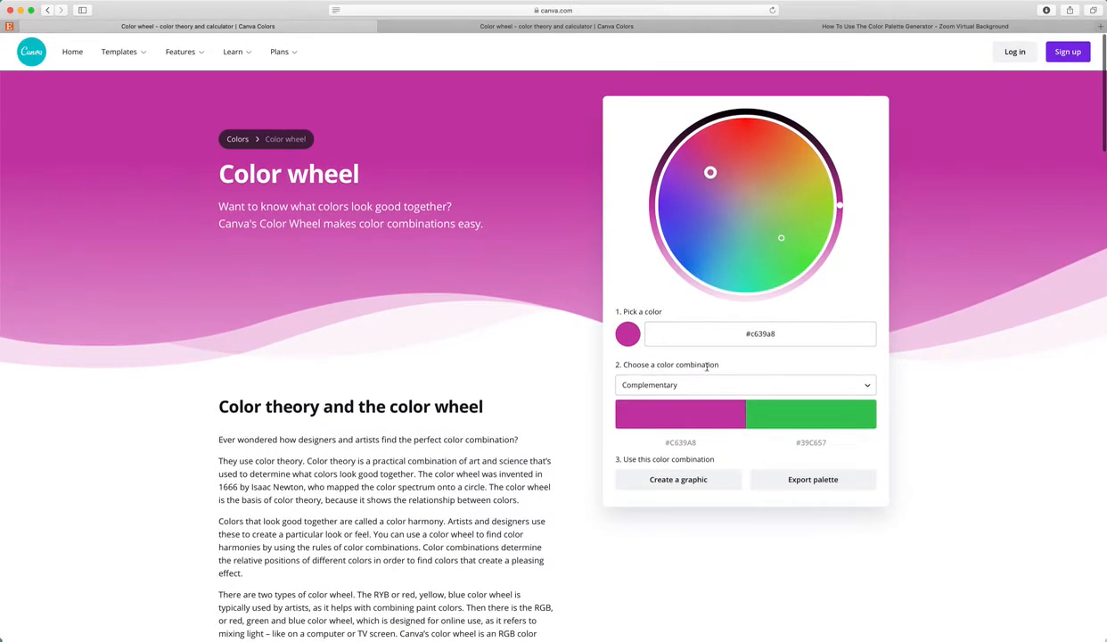
Try the Monochromatic color combination for the magenta base color and replace it with Analogous.
left_click(842, 382)
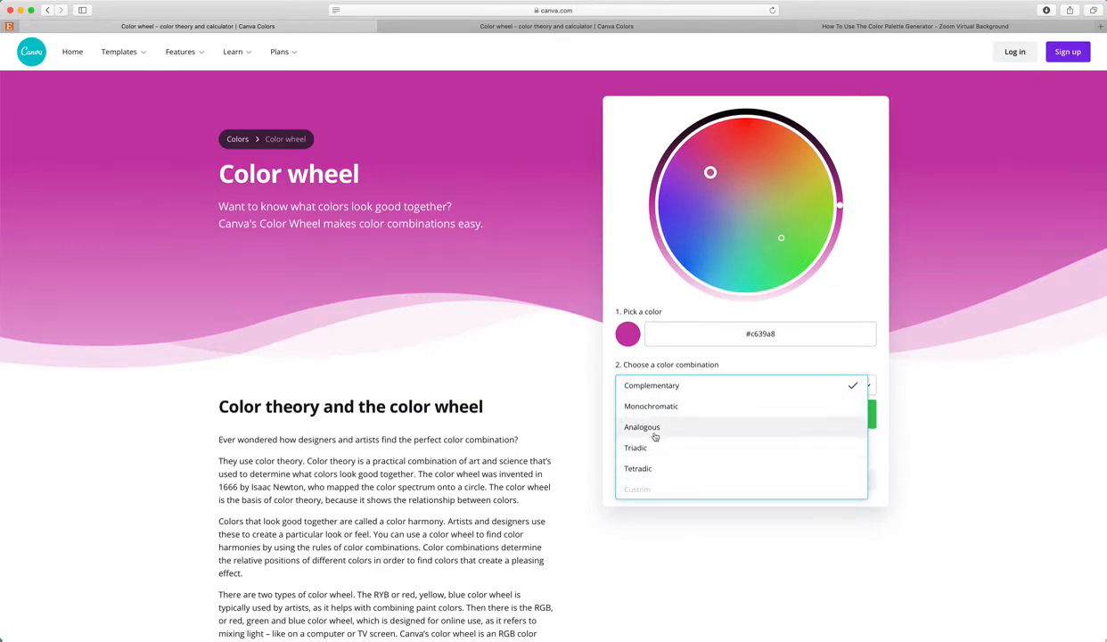
scroll(668, 392, "down", 1)
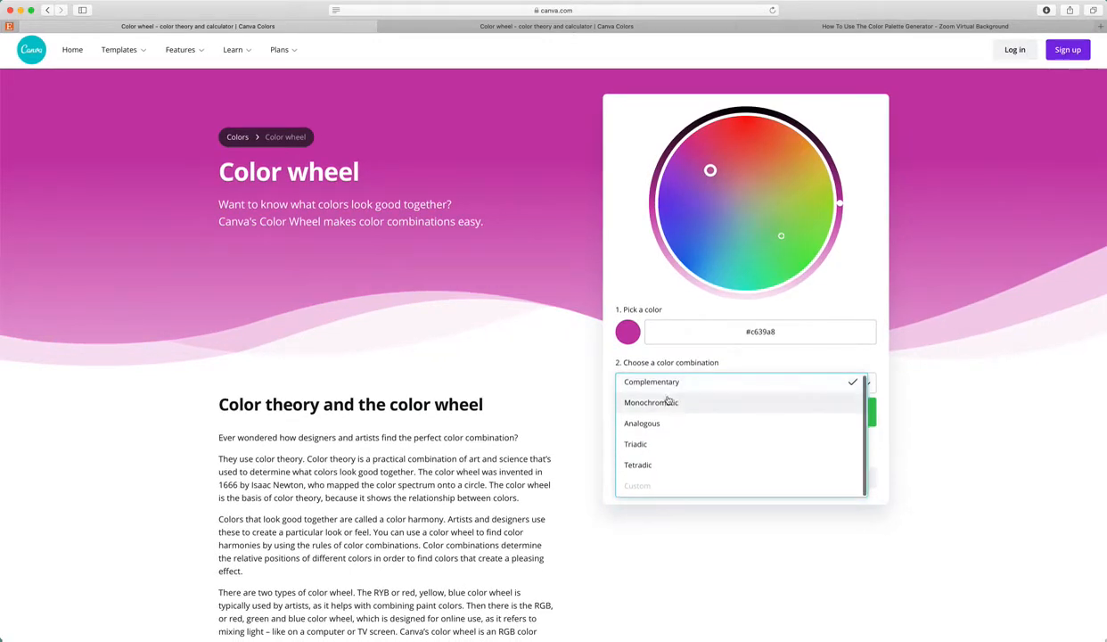
left_click(651, 397)
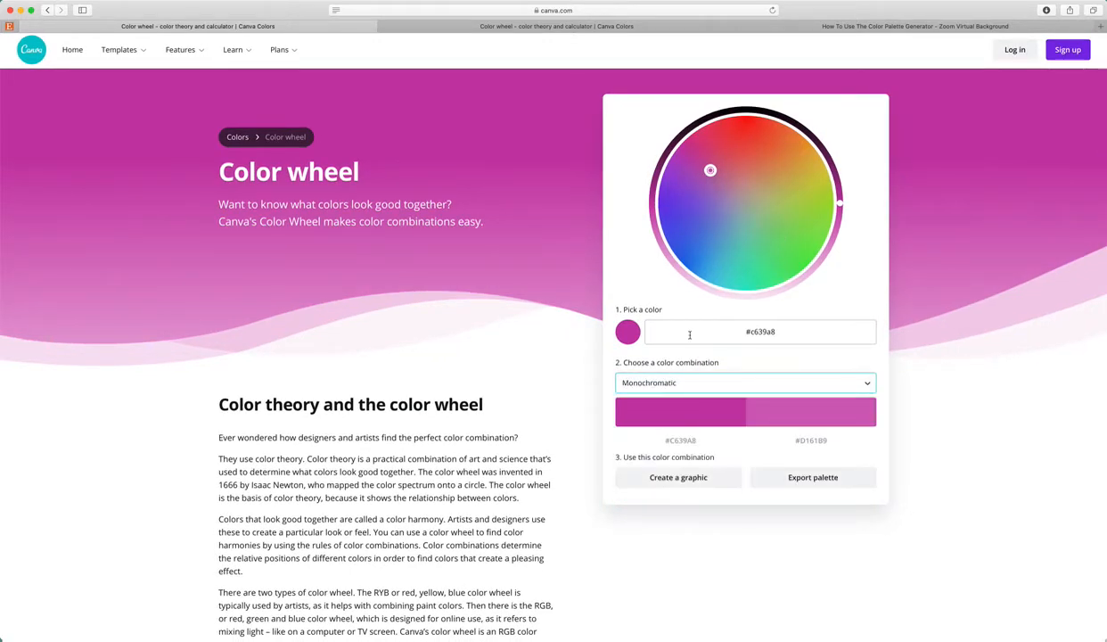
scroll(670, 326, "down", 1)
left_click(702, 383)
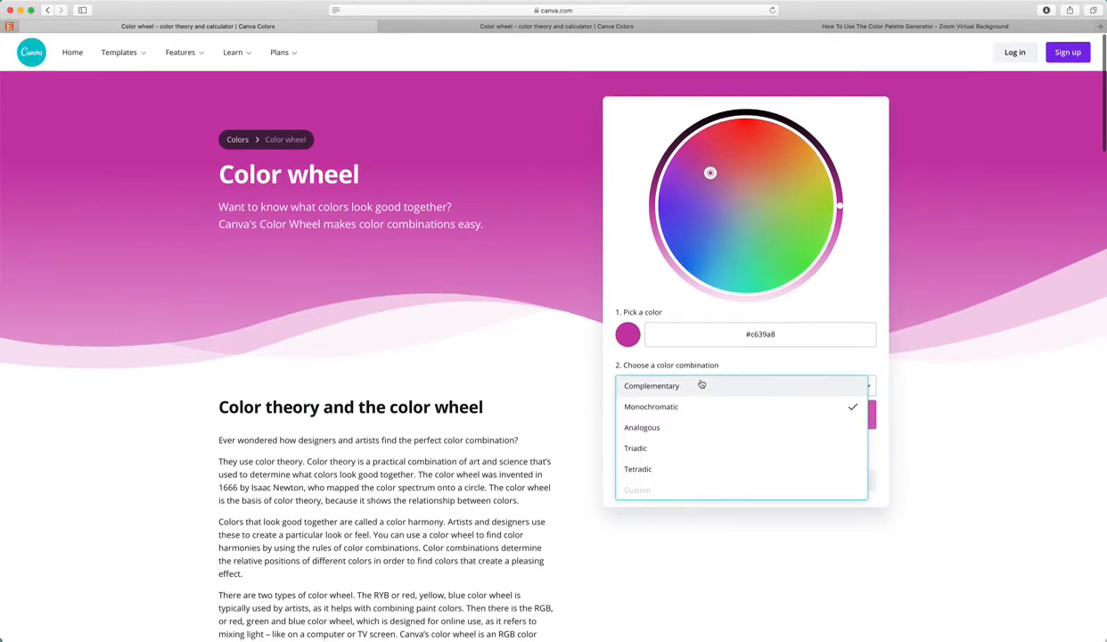
left_click(681, 428)
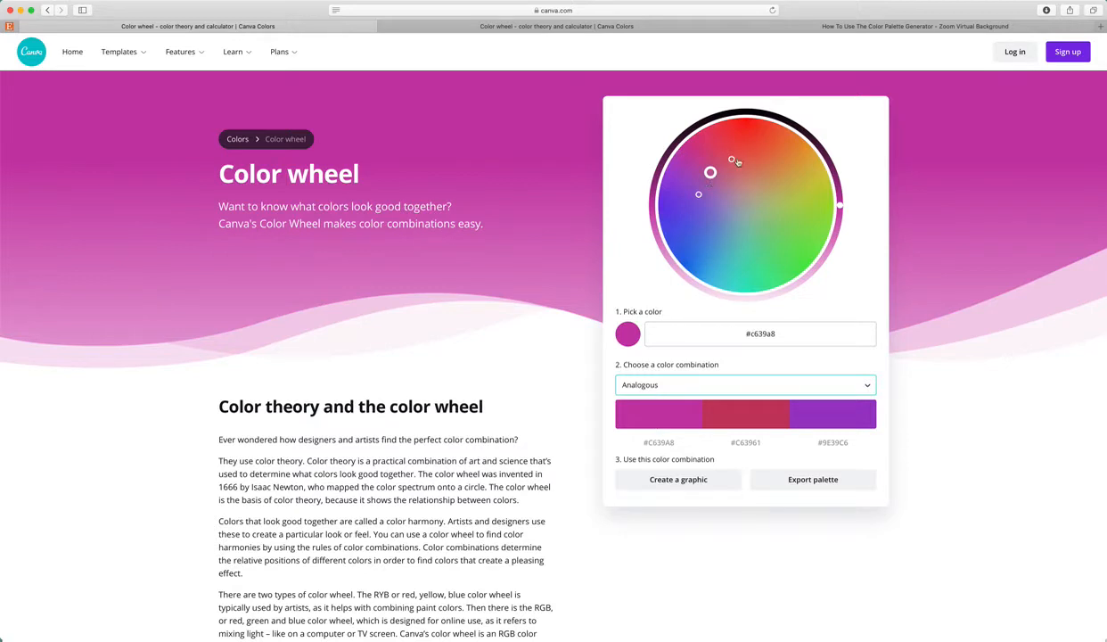
left_click(851, 390)
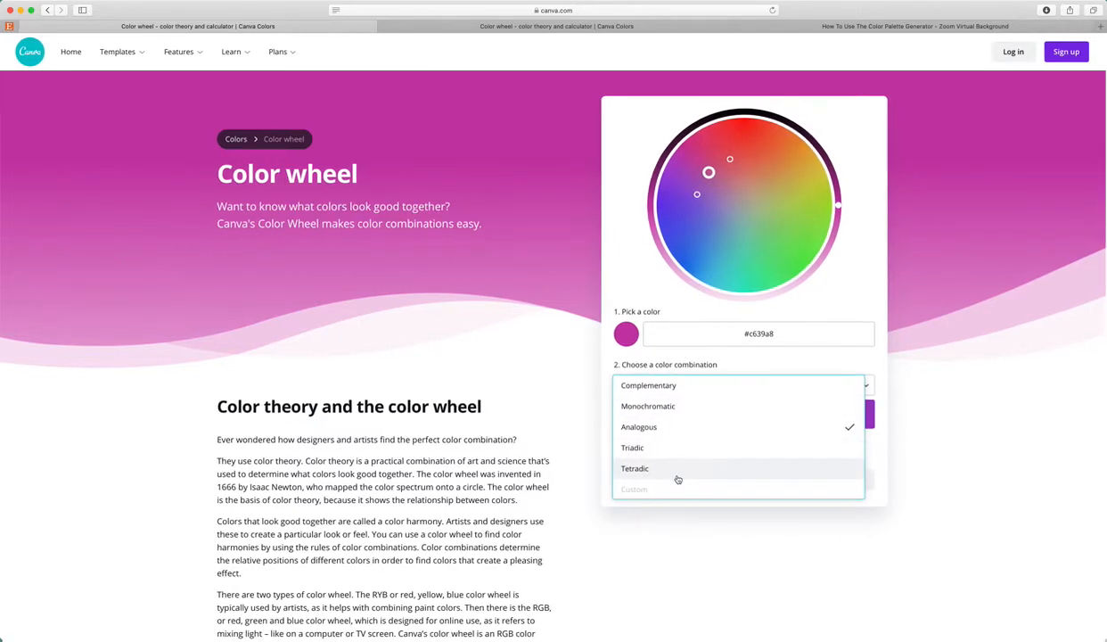
scroll(679, 473, "down", 1)
scroll(757, 319, "down", 3)
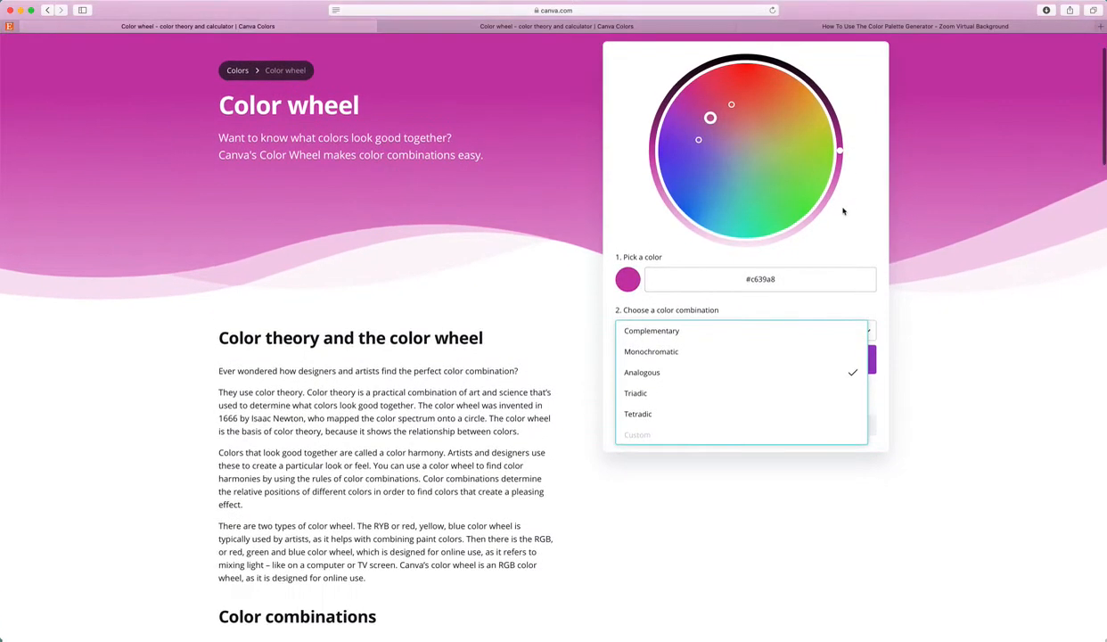
left_click(825, 205)
scroll(715, 192, "down", 1)
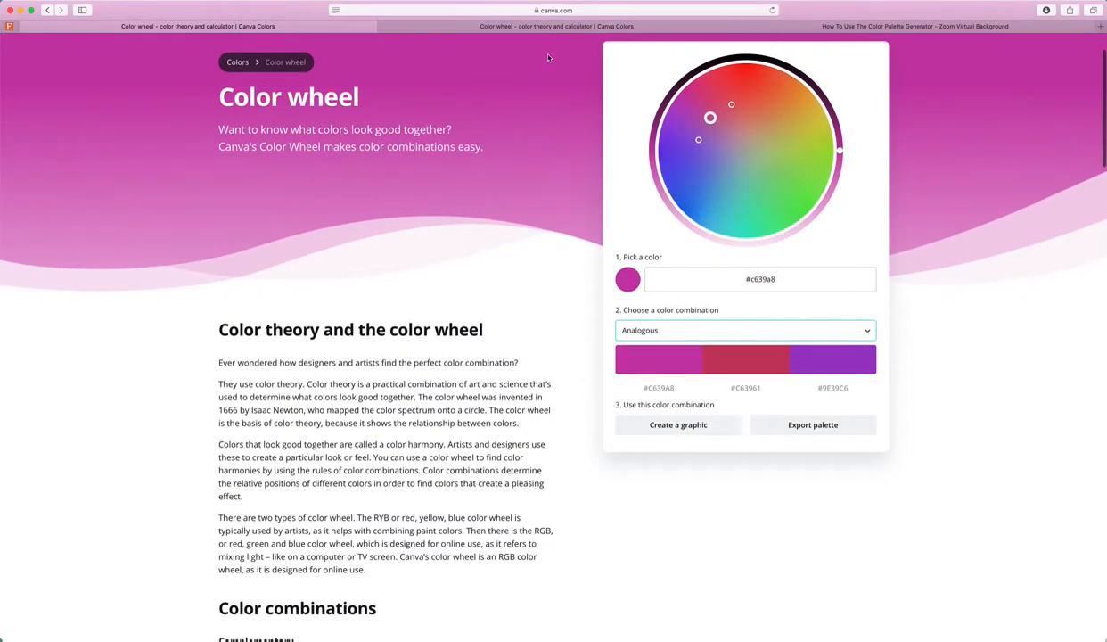
Switch to the second Color wheel page and inspect the edit controls of the Triadic palette's teal swatch.
left_click(481, 29)
scroll(636, 264, "down", 1)
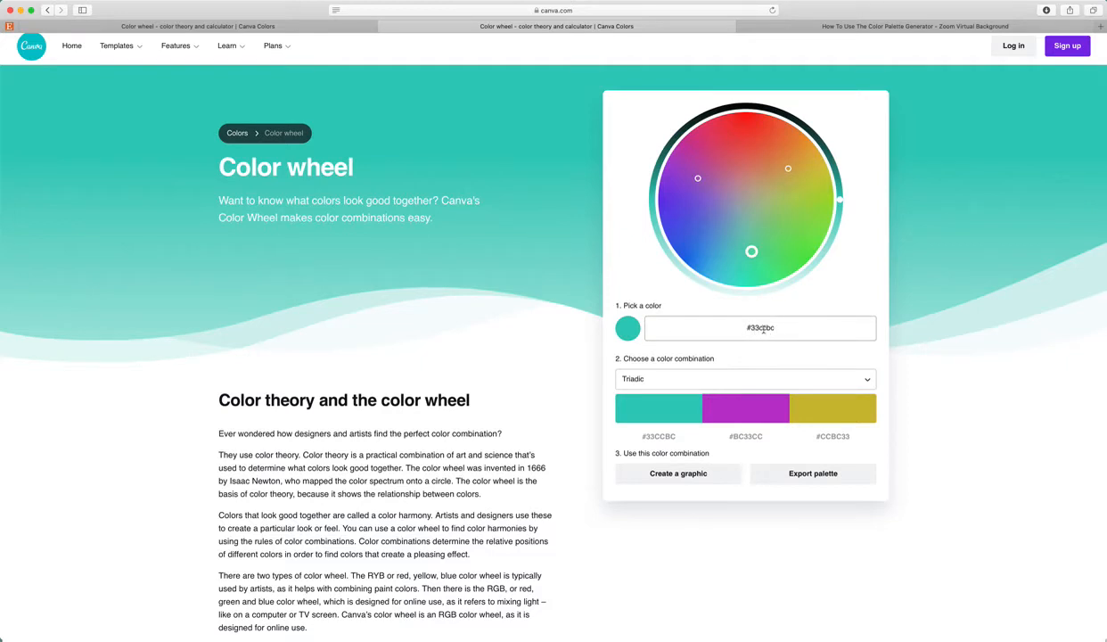
scroll(775, 328, "up", 1)
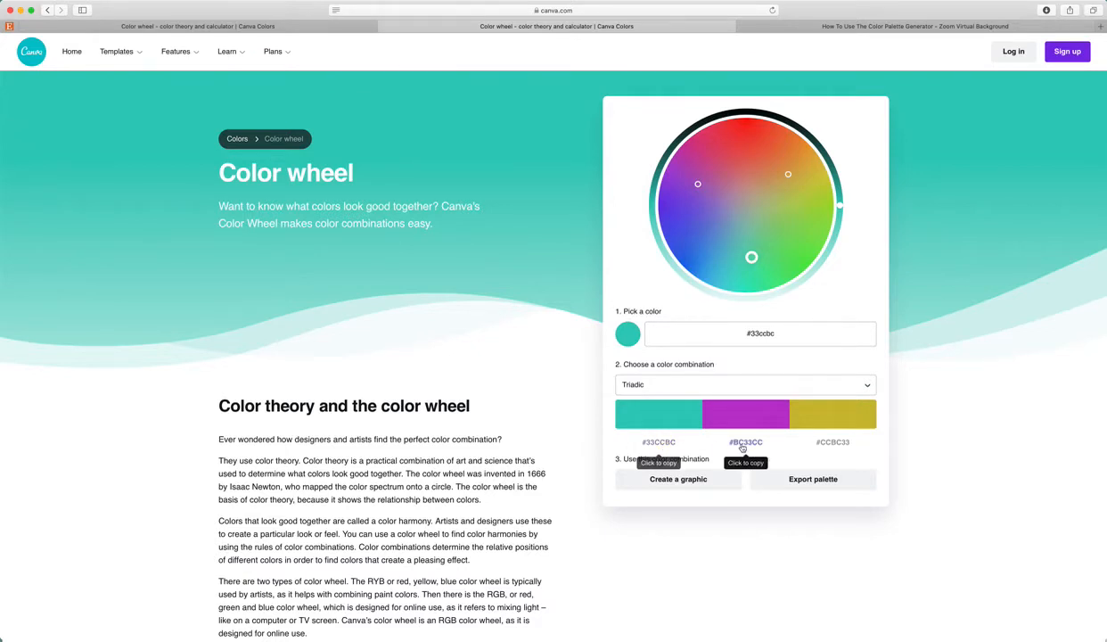
left_click(661, 417)
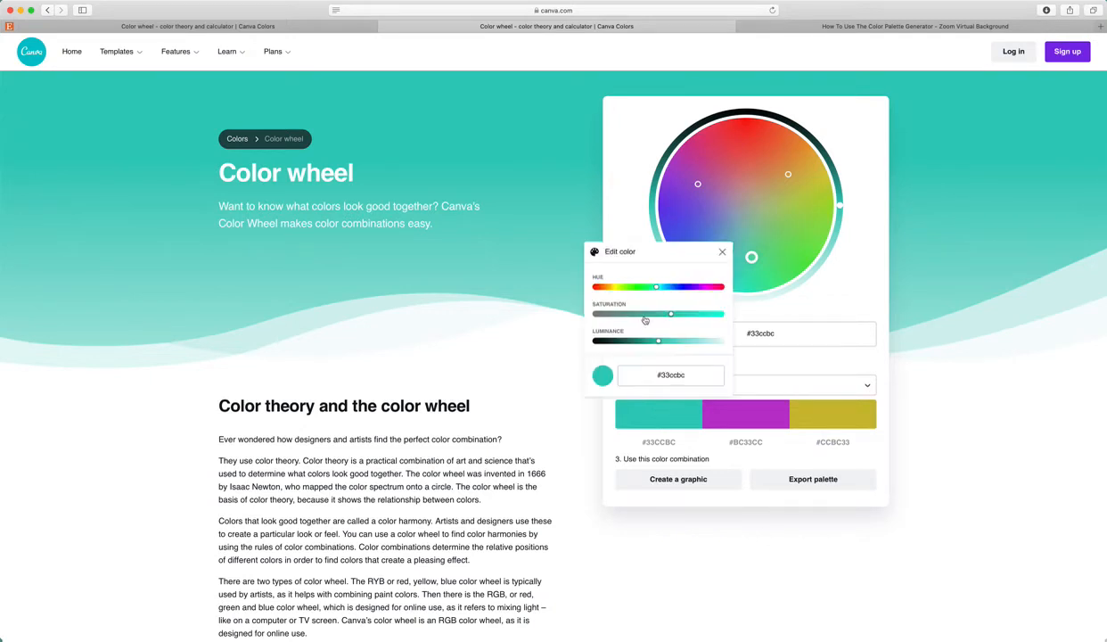
scroll(587, 281, "down", 1)
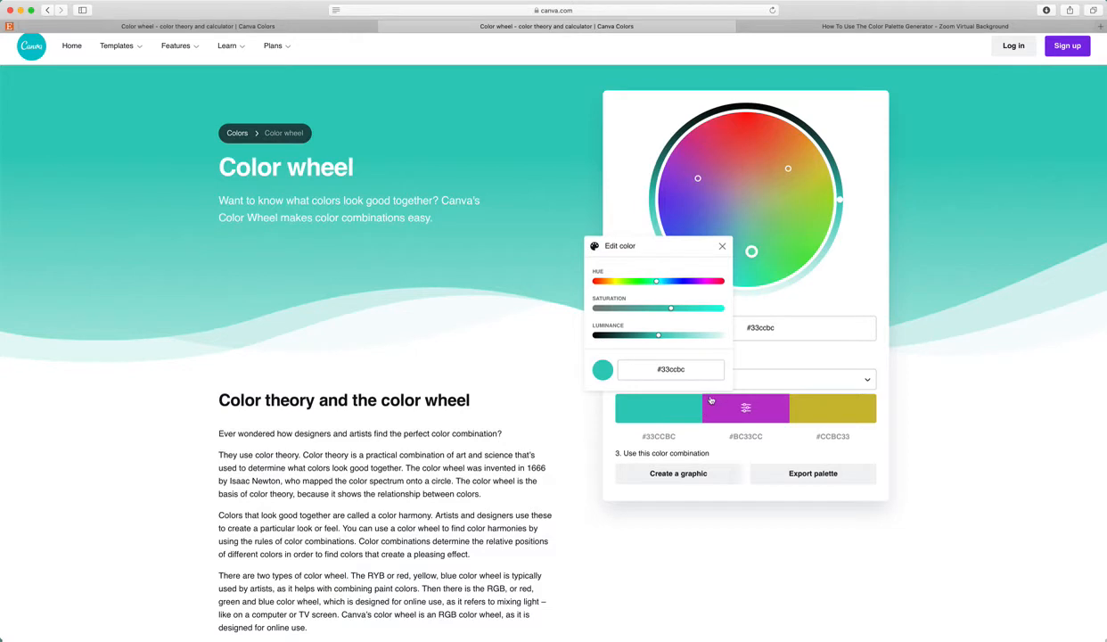
left_click(722, 246)
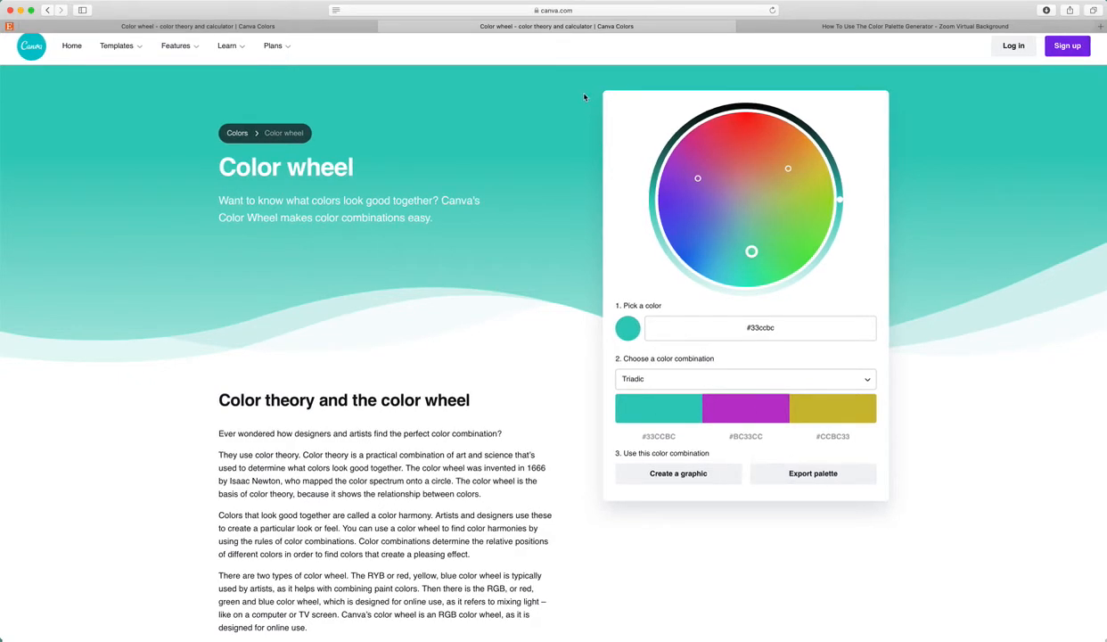
Take a screenshot of the color wheel card, including the Triadic palette and its hex codes.
key("super+shift+4")
left_click_drag(579, 82, 900, 456)
scroll(595, 116, "down", 1)
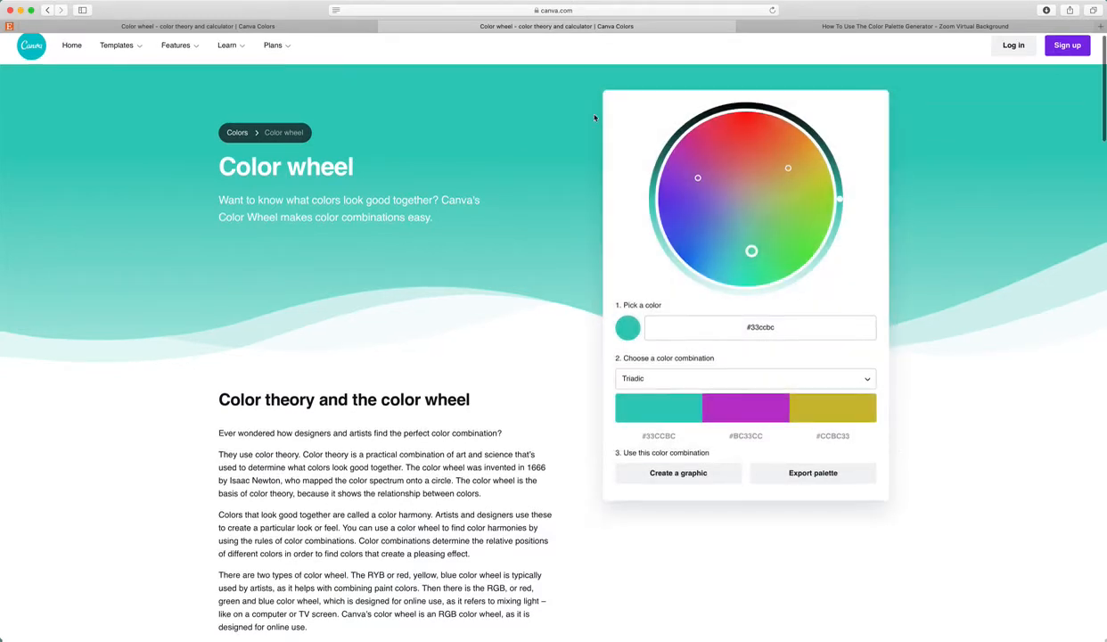
scroll(589, 89, "up", 1)
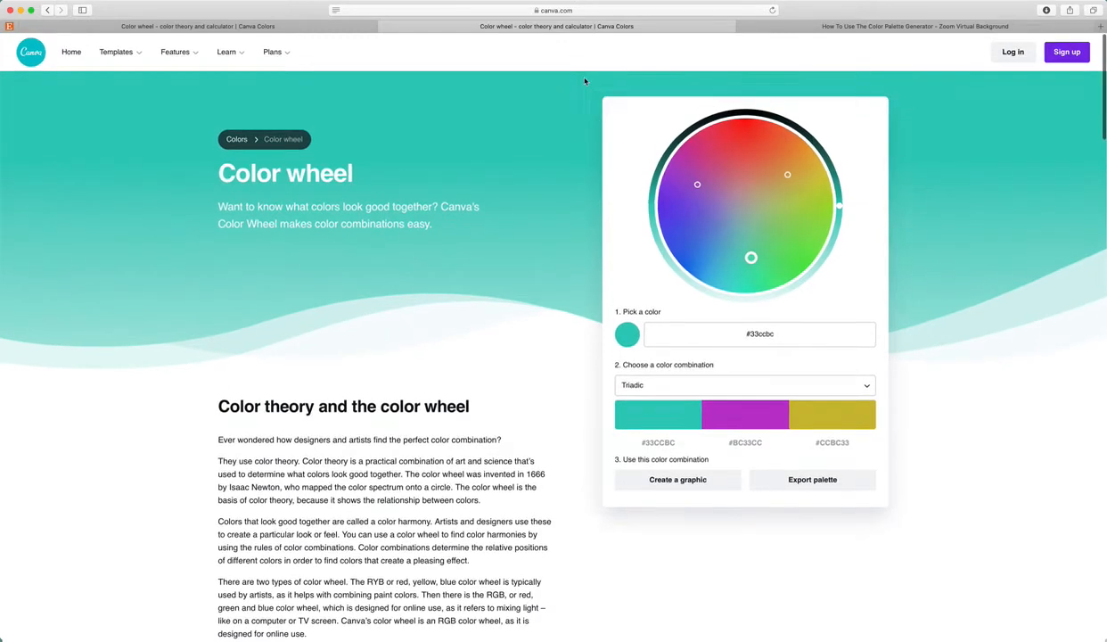
Switch to the color wheel Zoom background design, go to page 2 and show the uploaded images.
left_click(780, 27)
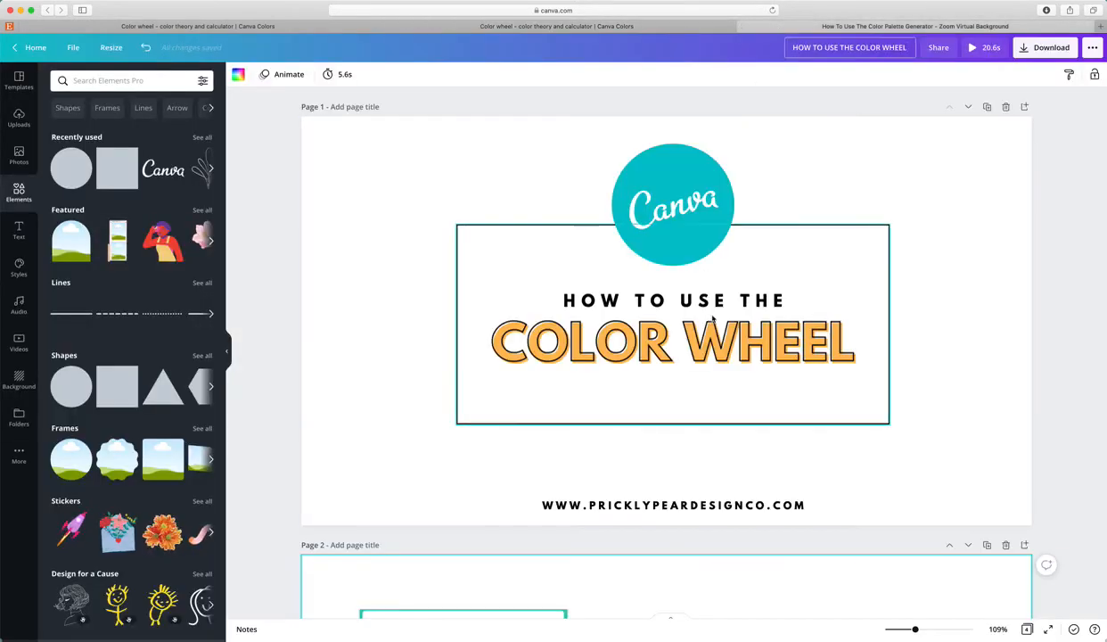
scroll(714, 320, "down", 1)
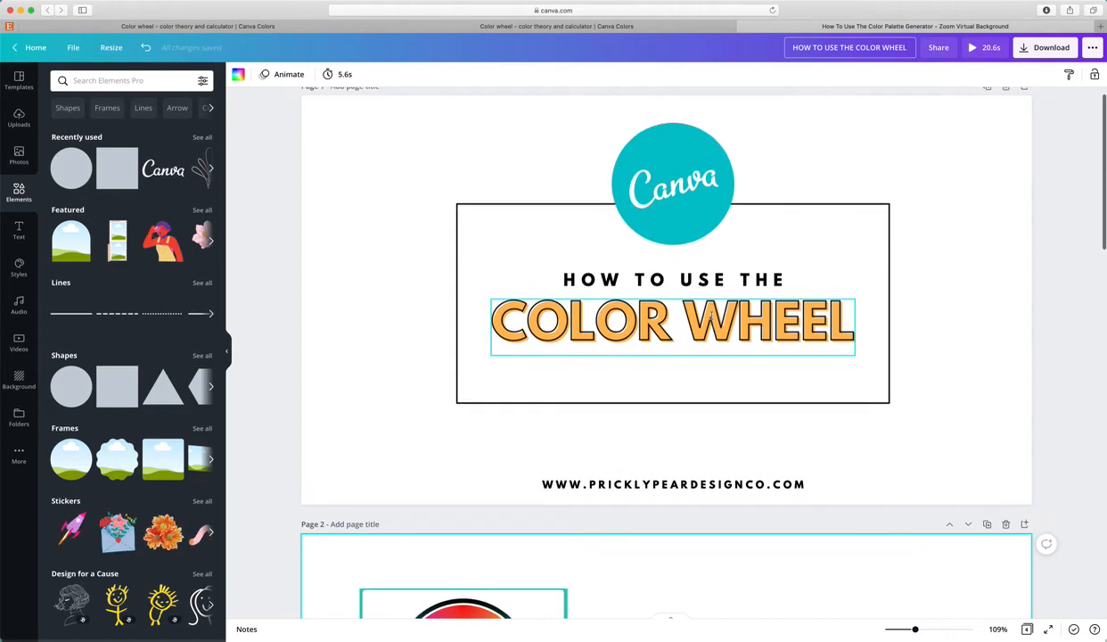
scroll(711, 316, "down", 3)
scroll(712, 315, "down", 10)
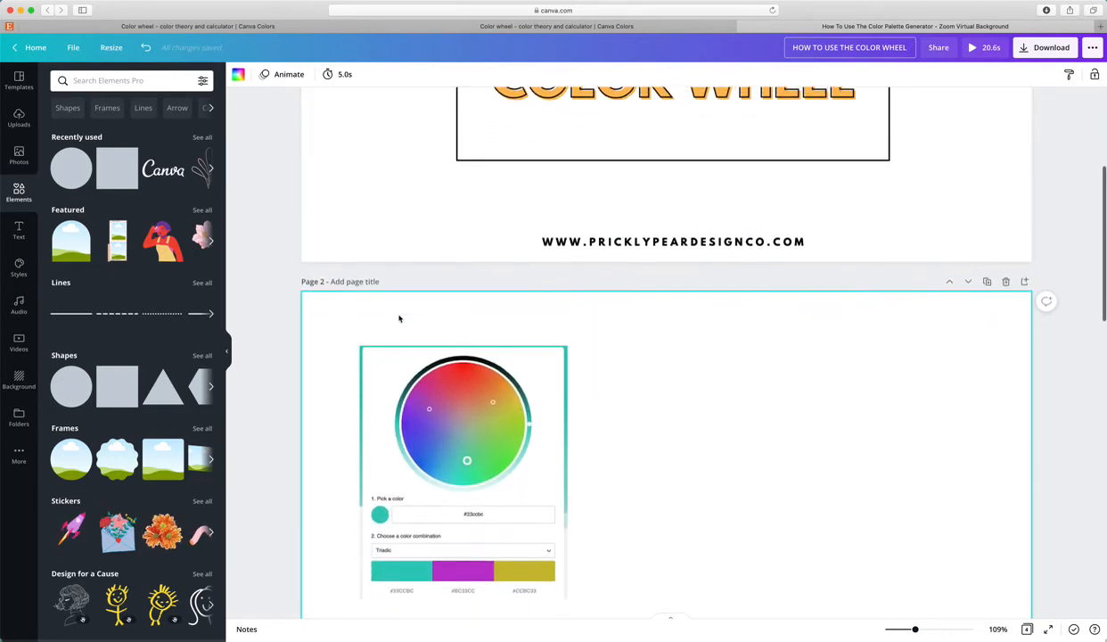
scroll(428, 342, "down", 1)
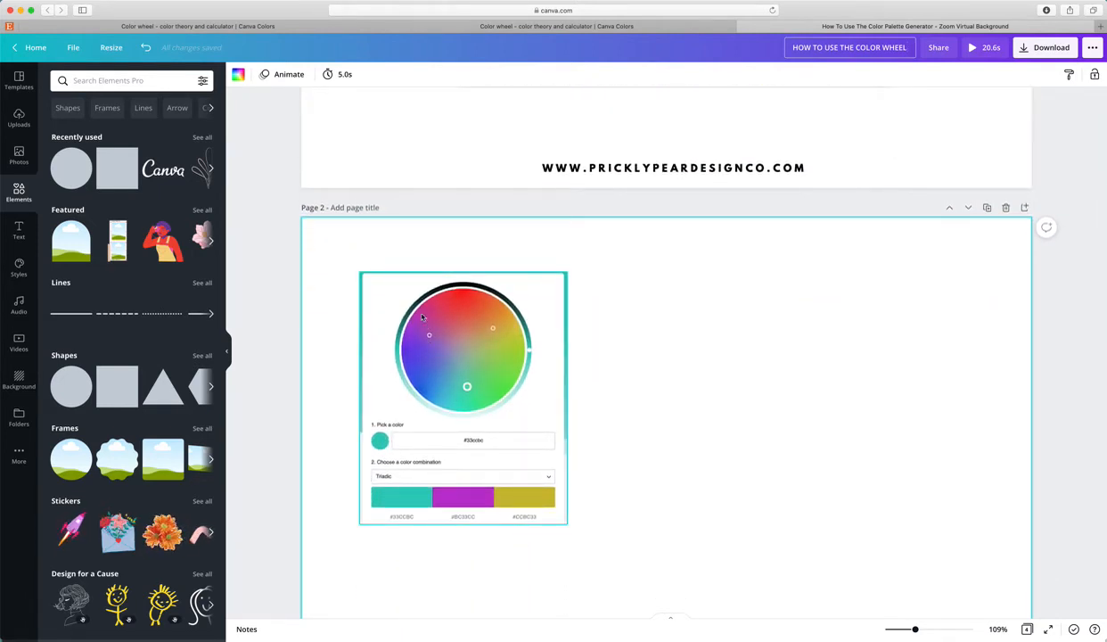
left_click(19, 117)
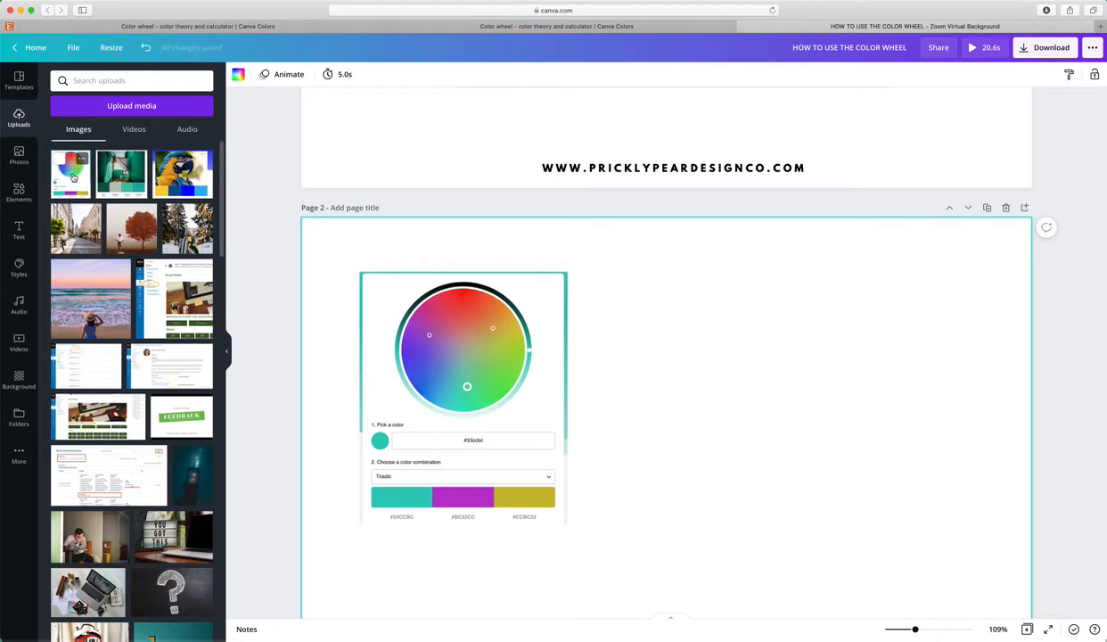
left_click(474, 410)
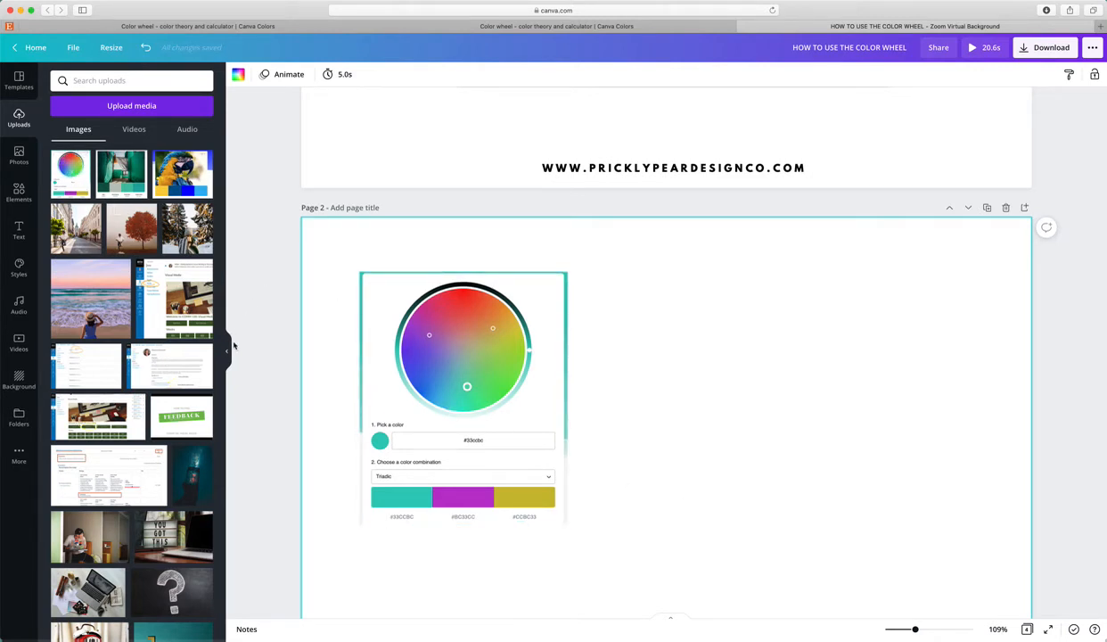
Add a circle shape to page 2, shrink it to about half size and place it beside the color wheel screenshot.
left_click(19, 192)
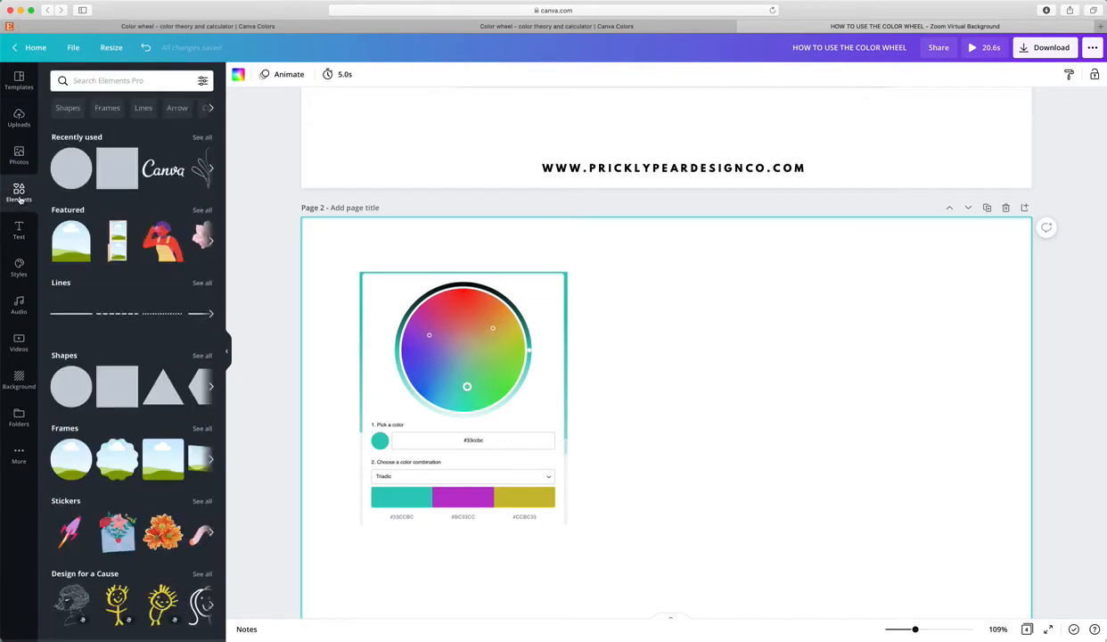
left_click(72, 385)
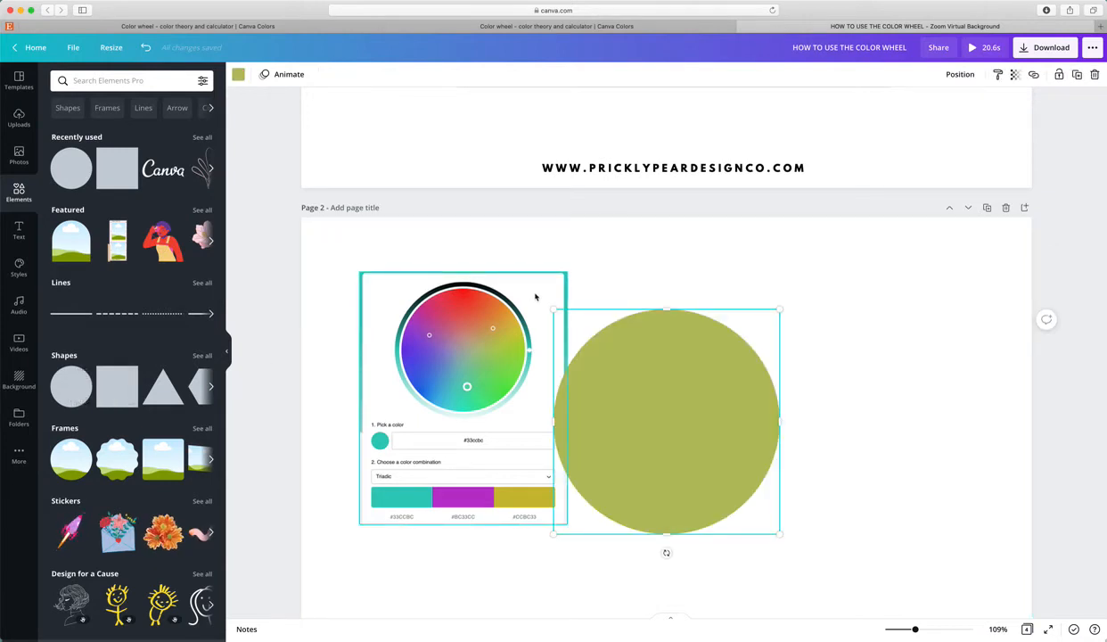
left_click_drag(553, 310, 671, 429)
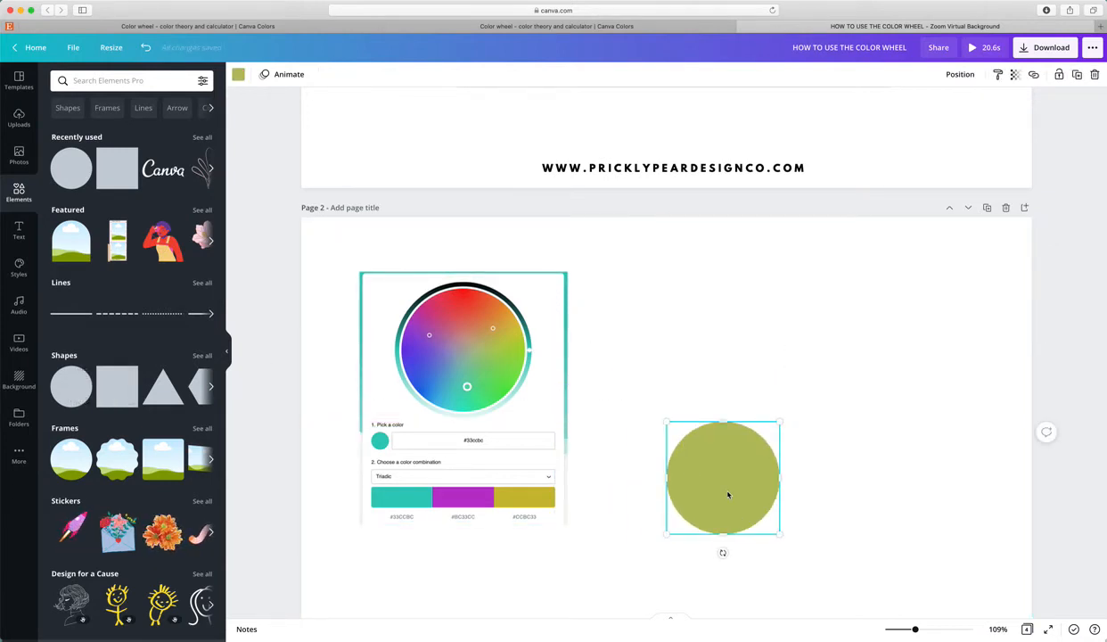
left_click_drag(730, 494, 649, 409)
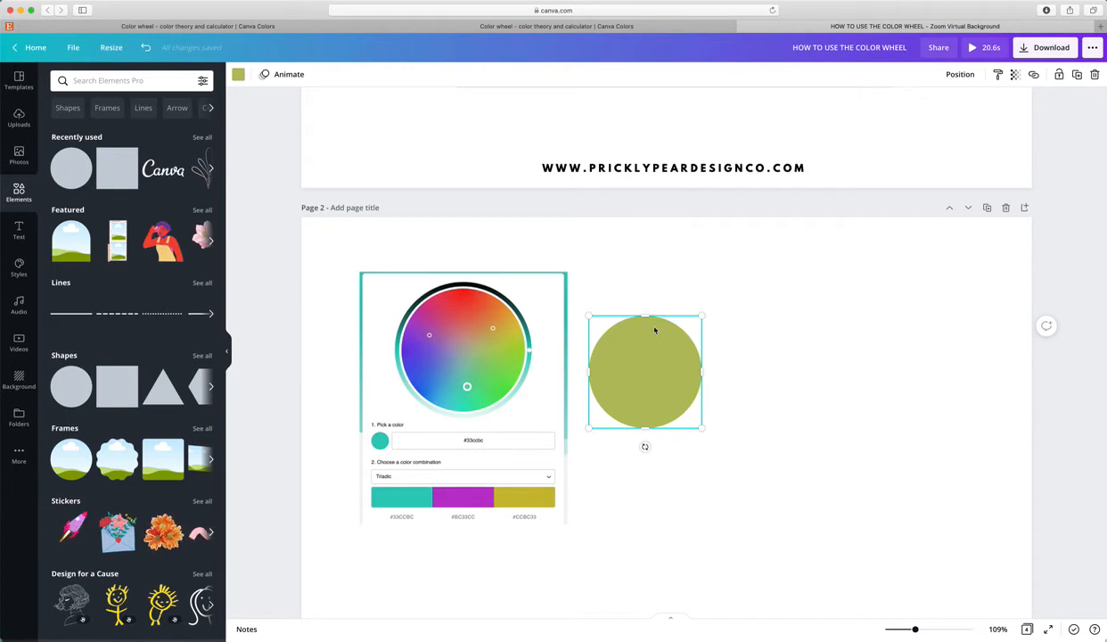
Duplicate the circle twice to form a horizontal row of three and space them evenly with Tidy up.
left_click_drag(660, 375, 908, 368)
left_click(749, 363, "shift")
left_click(660, 368, "shift")
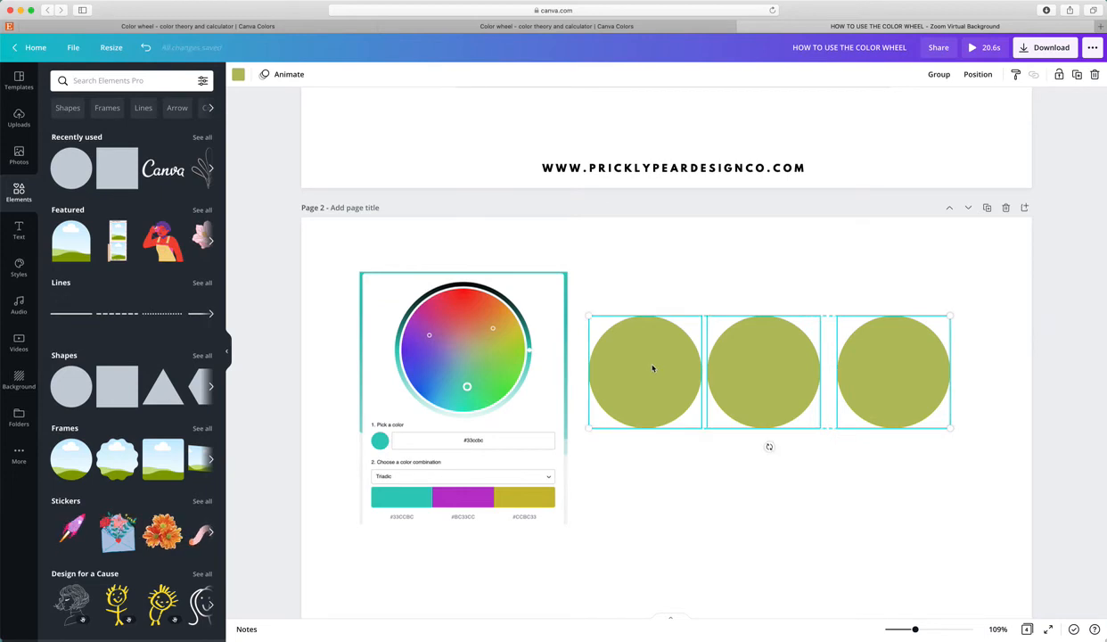
left_click(979, 76)
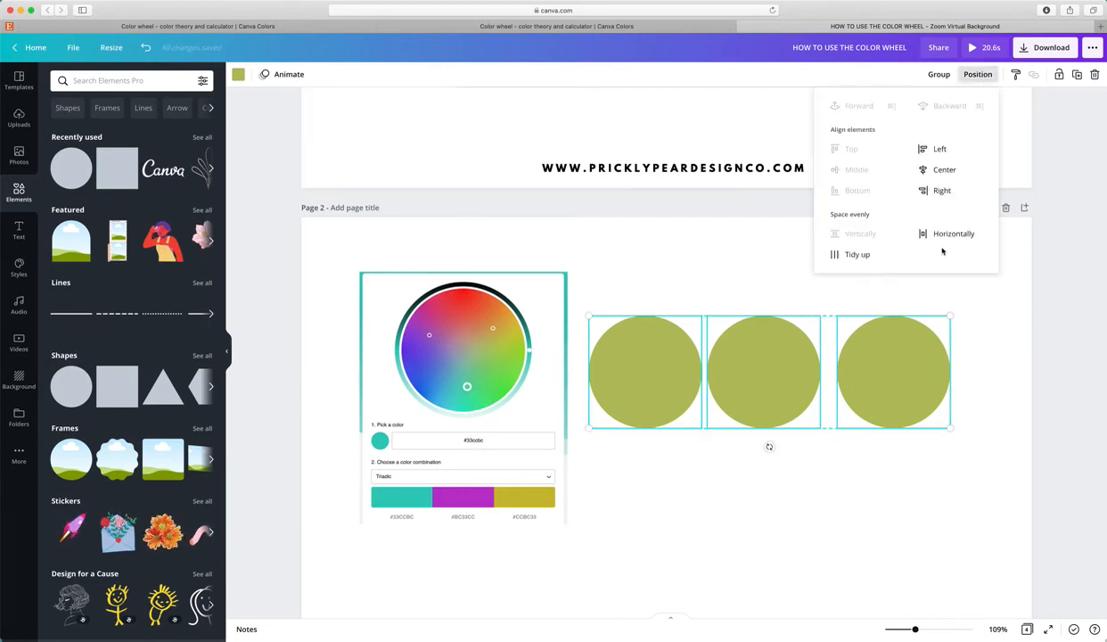
left_click(857, 256)
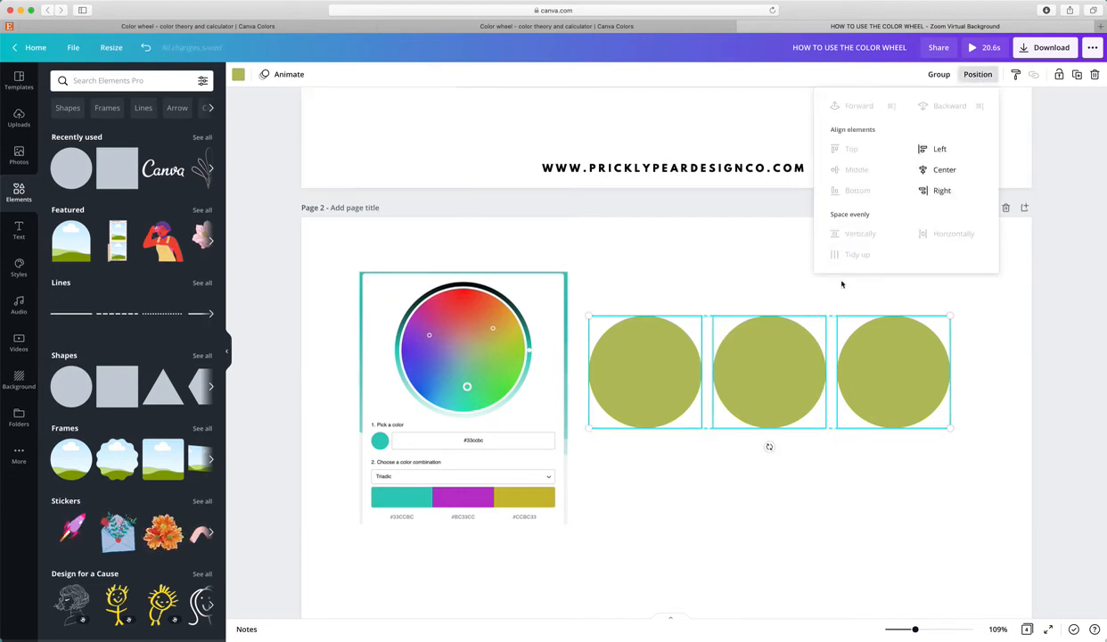
left_click(749, 297)
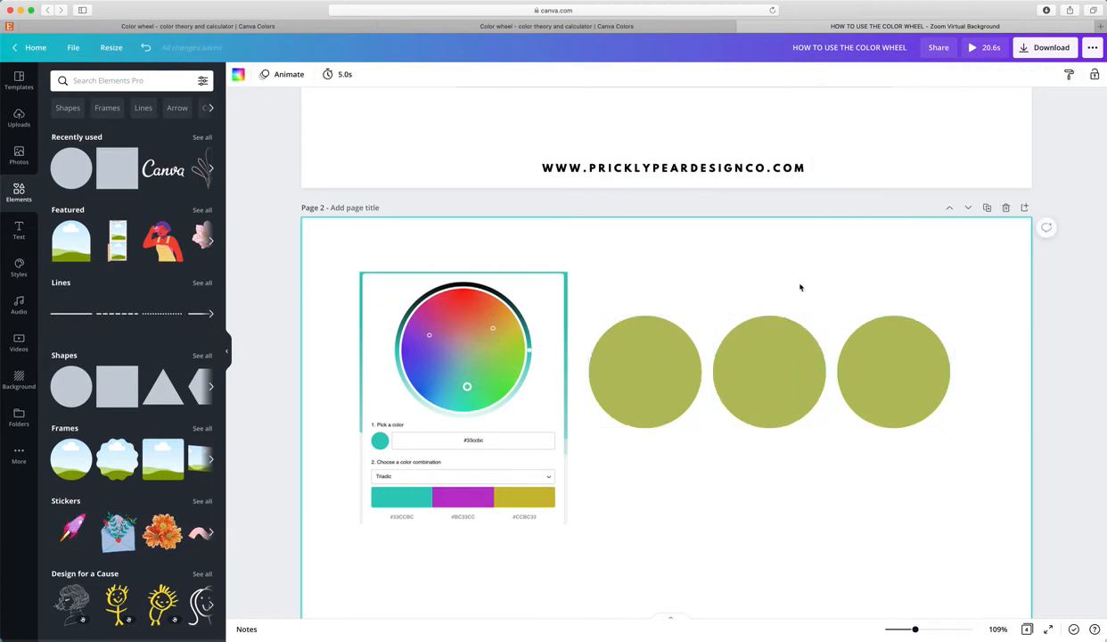
Set the leftmost circle's color to the first Triadic palette color, hex code #33CCBC.
scroll(665, 388, "up", 1)
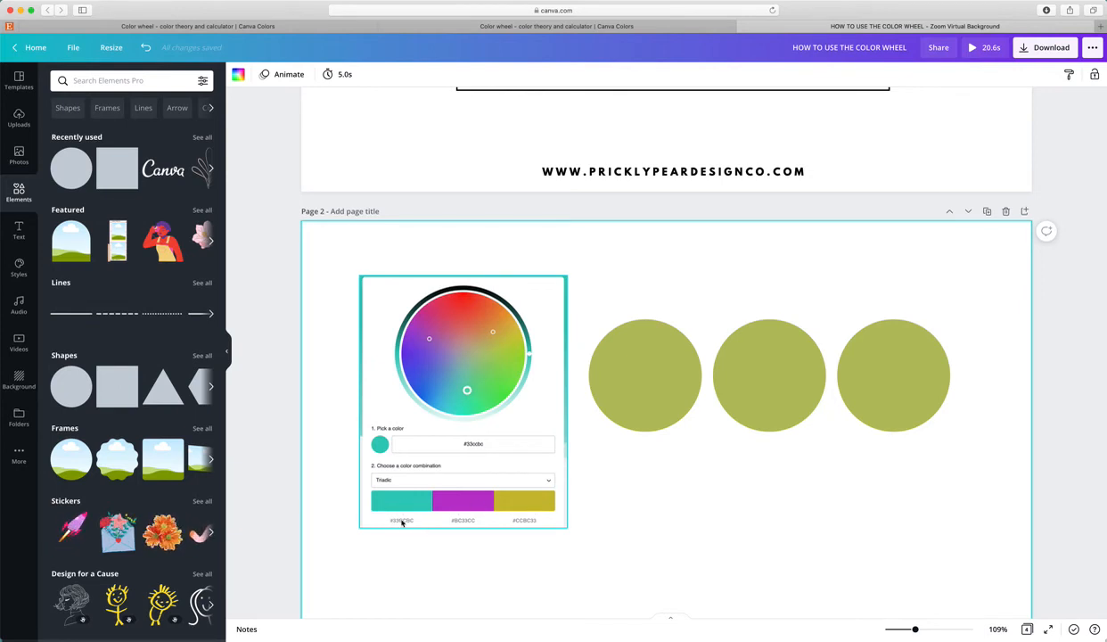
left_click(648, 372)
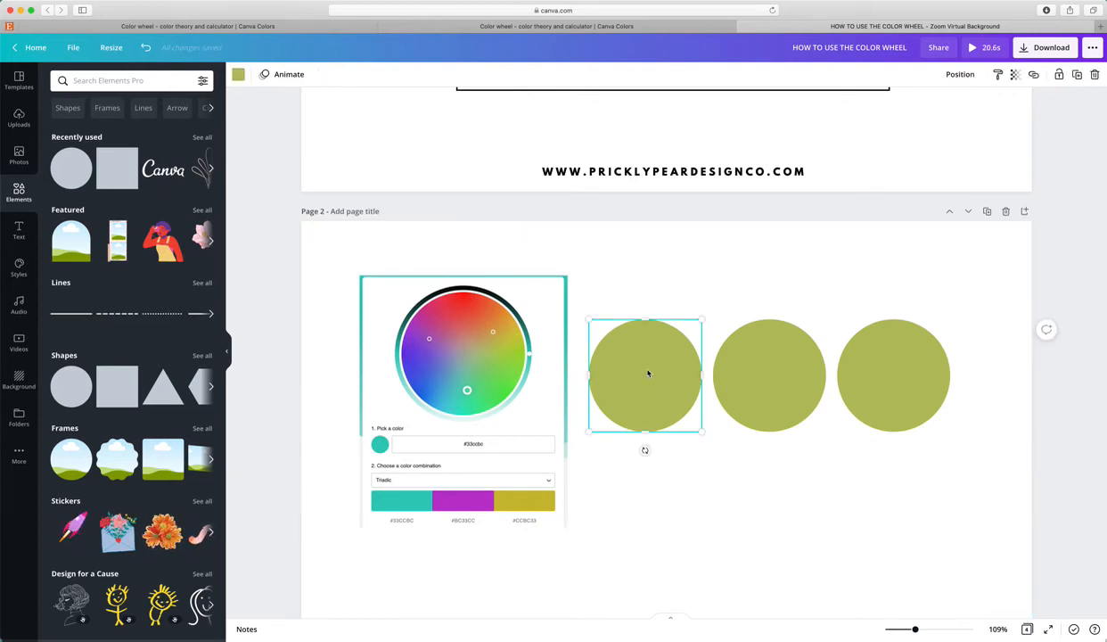
left_click(239, 76)
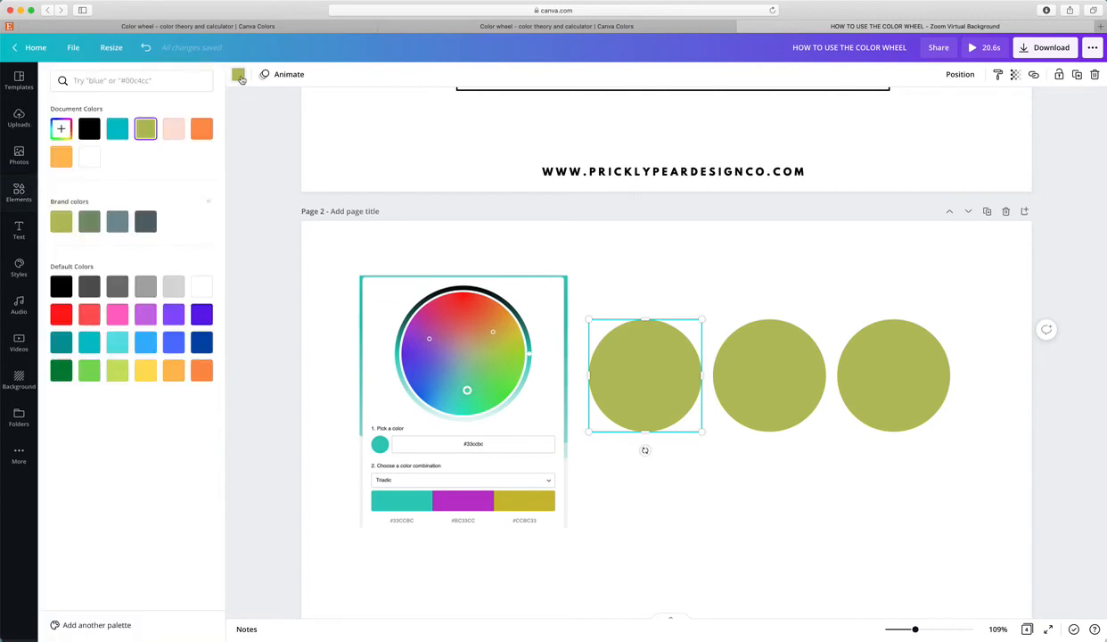
left_click(62, 131)
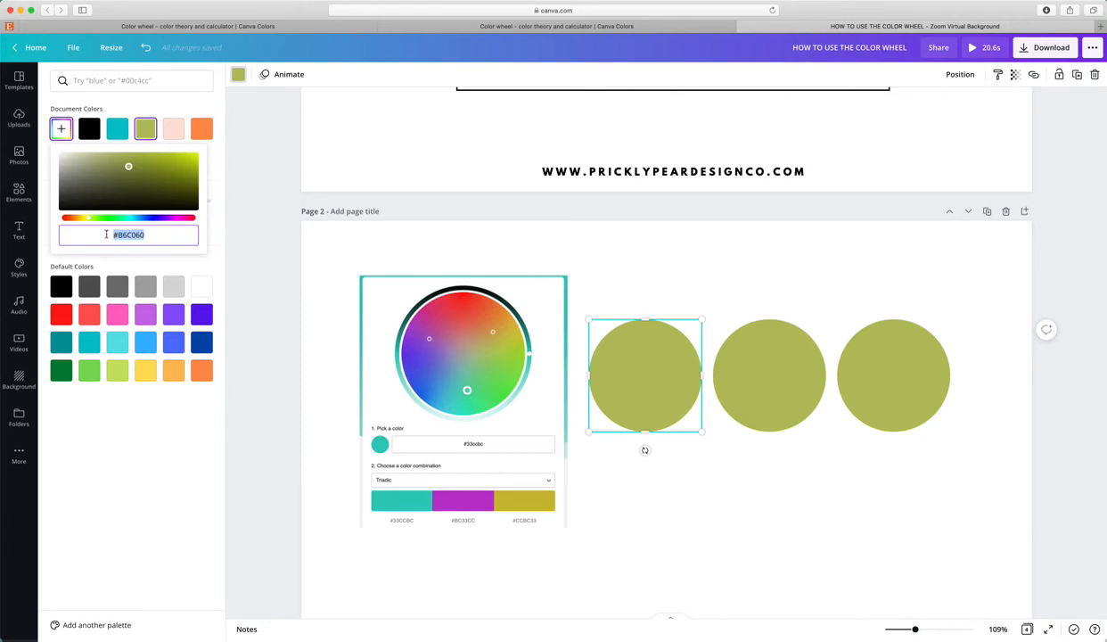
type("#")
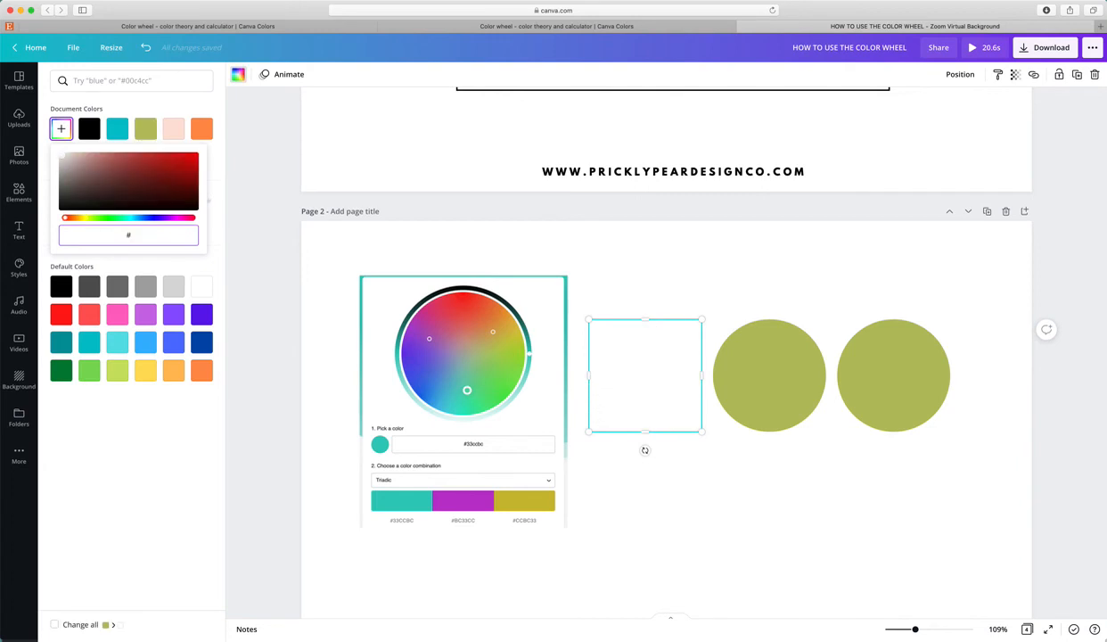
type("CC")
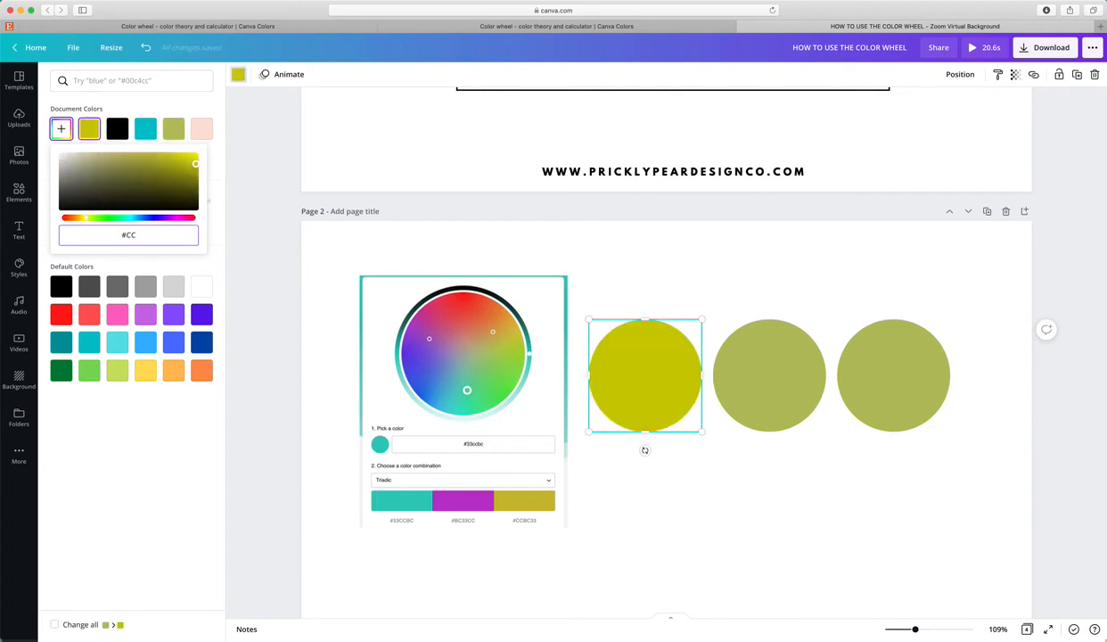
type("CB")
key("BackSpace")
key("BackSpace")
key("BackSpace")
key("BackSpace")
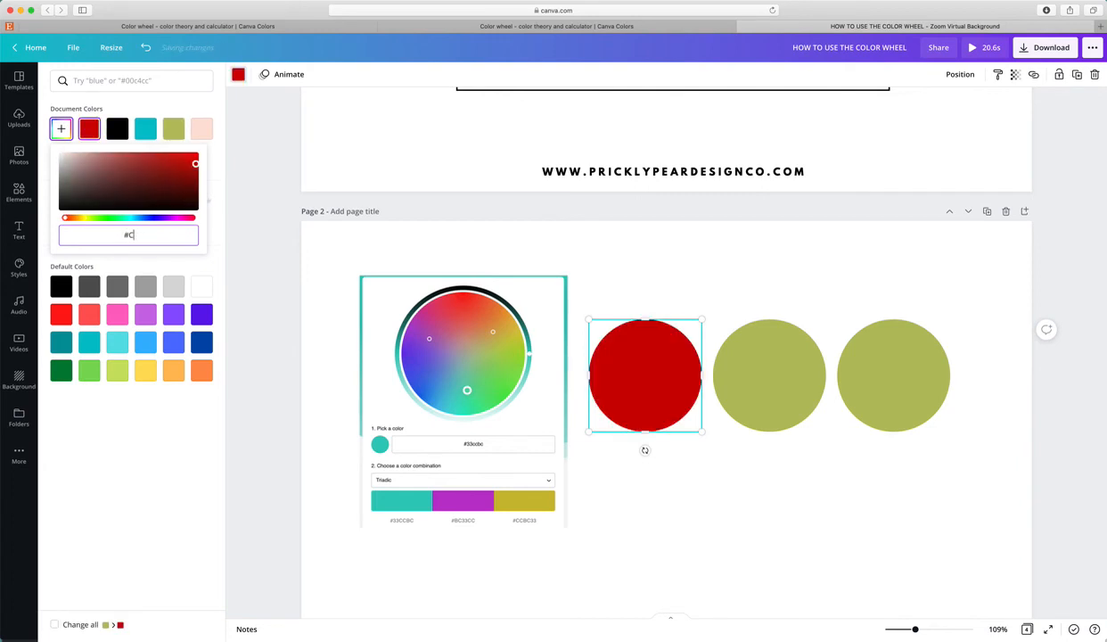
type("EE")
key("BackSpace")
key("BackSpace")
type("33CC")
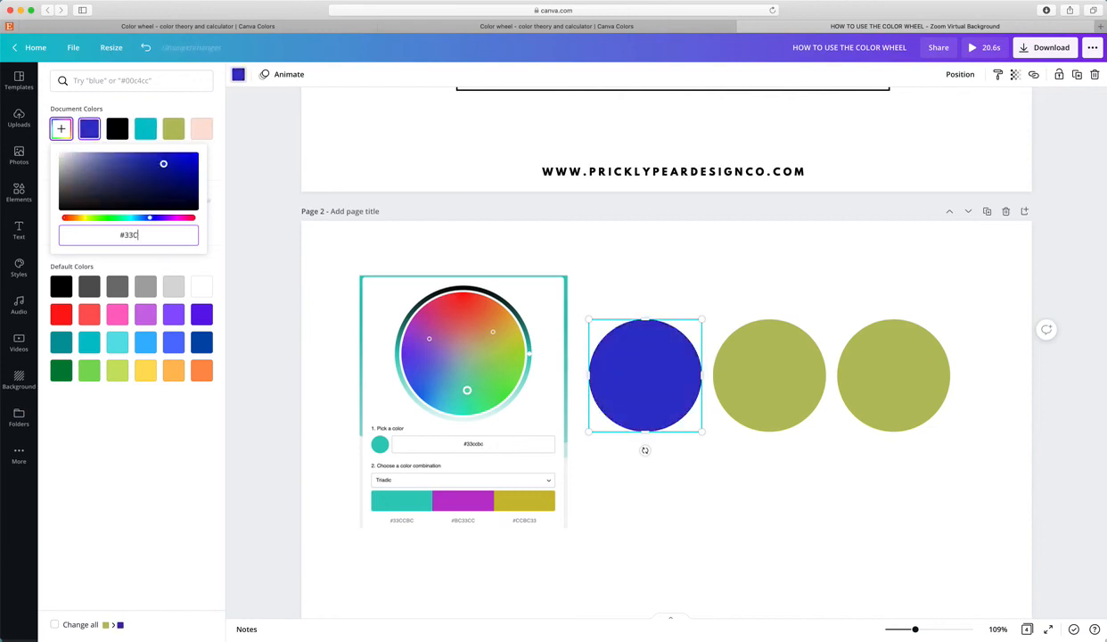
type("BC")
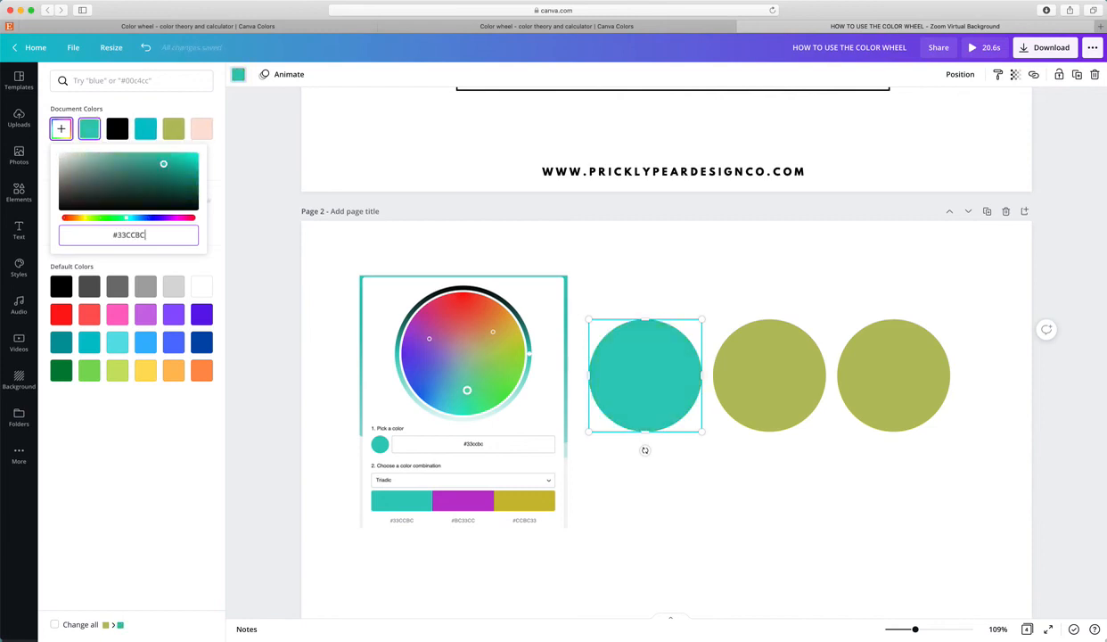
key("Return")
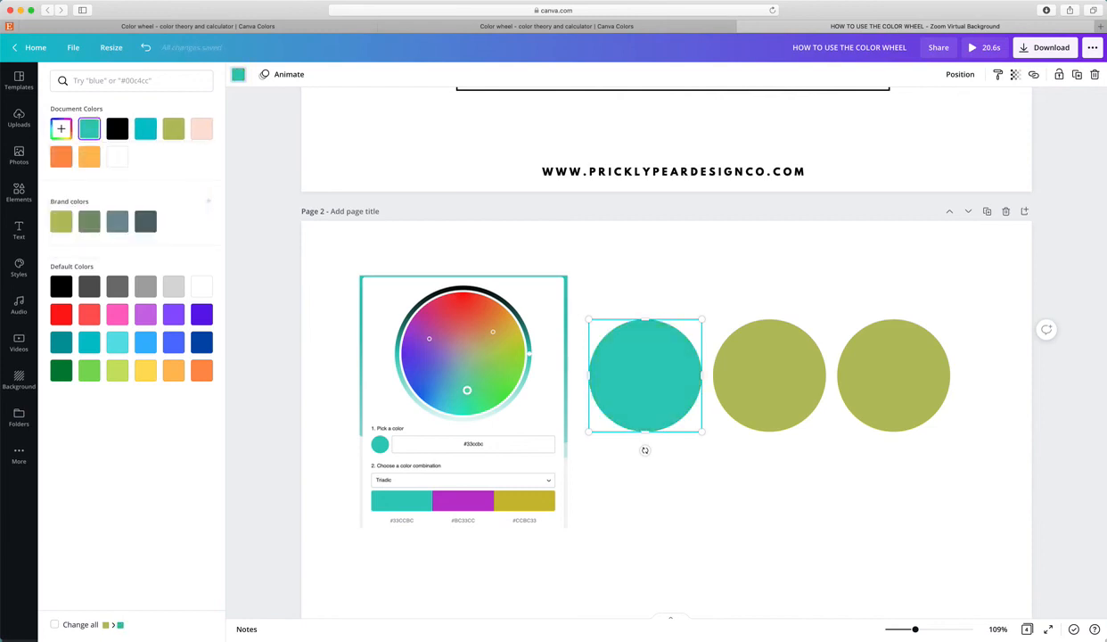
Recolor the middle circle with the second Triadic palette color, hex code #BC33CC.
left_click(778, 364)
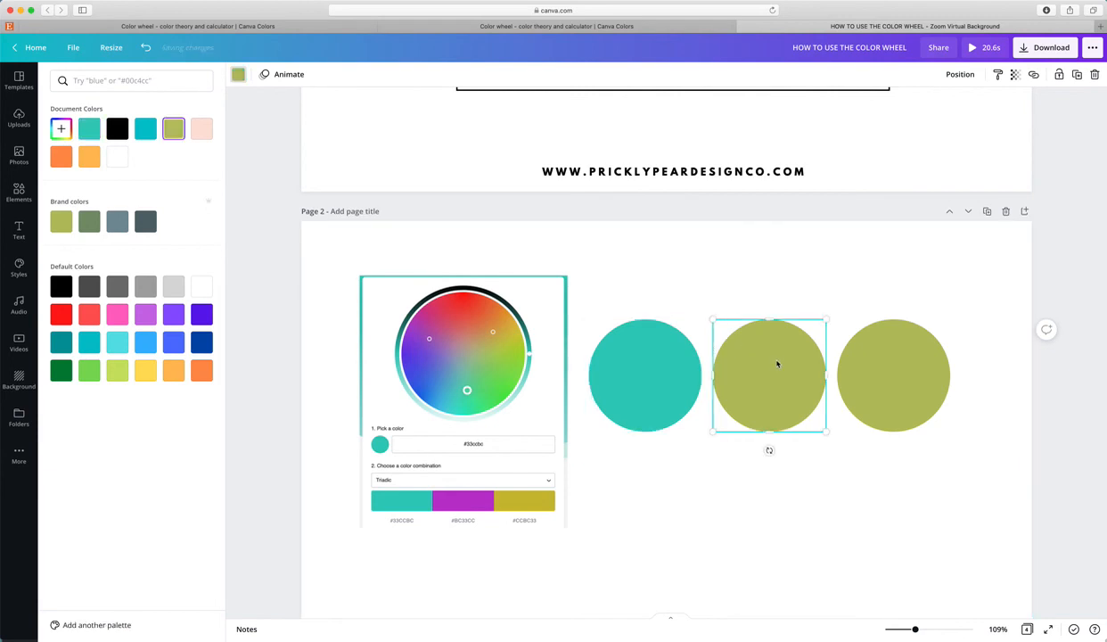
left_click(239, 76)
left_click(239, 76)
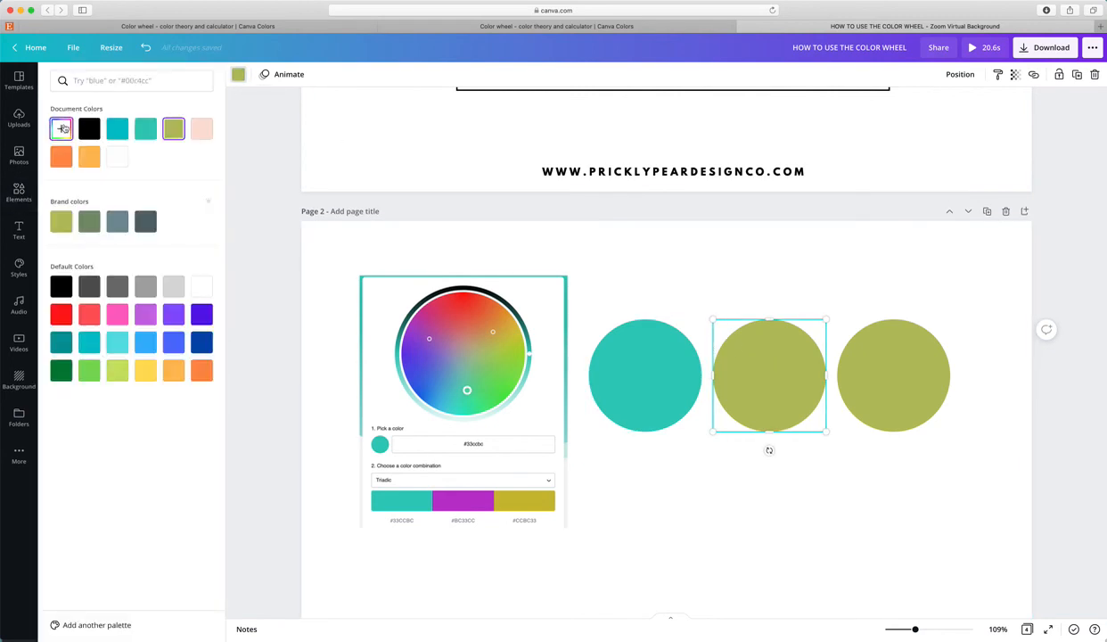
left_click(60, 129)
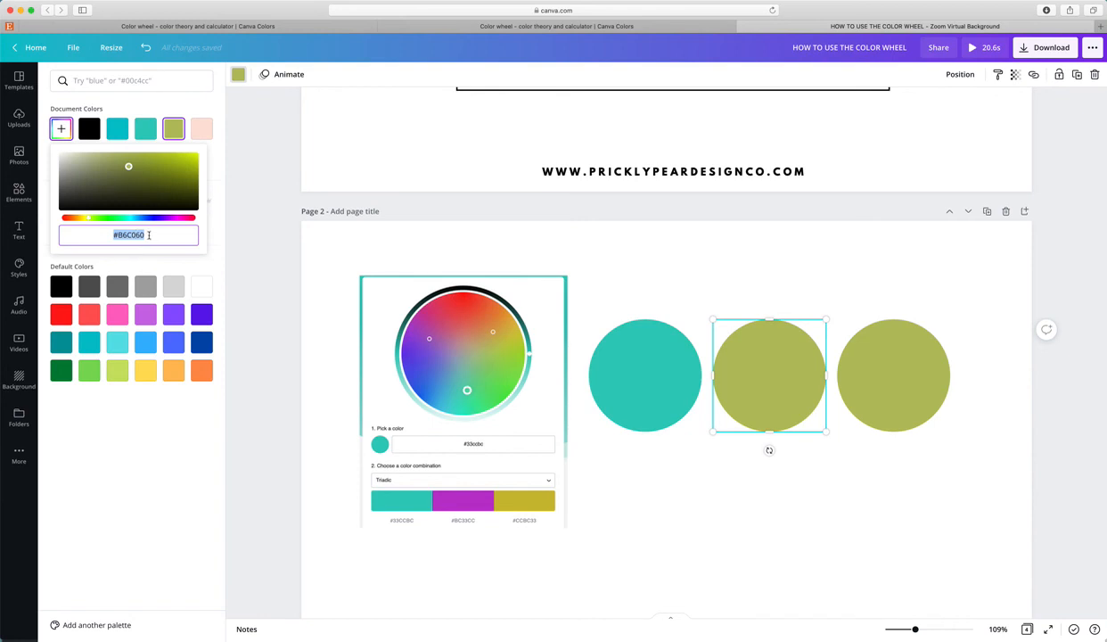
type("#BC33")
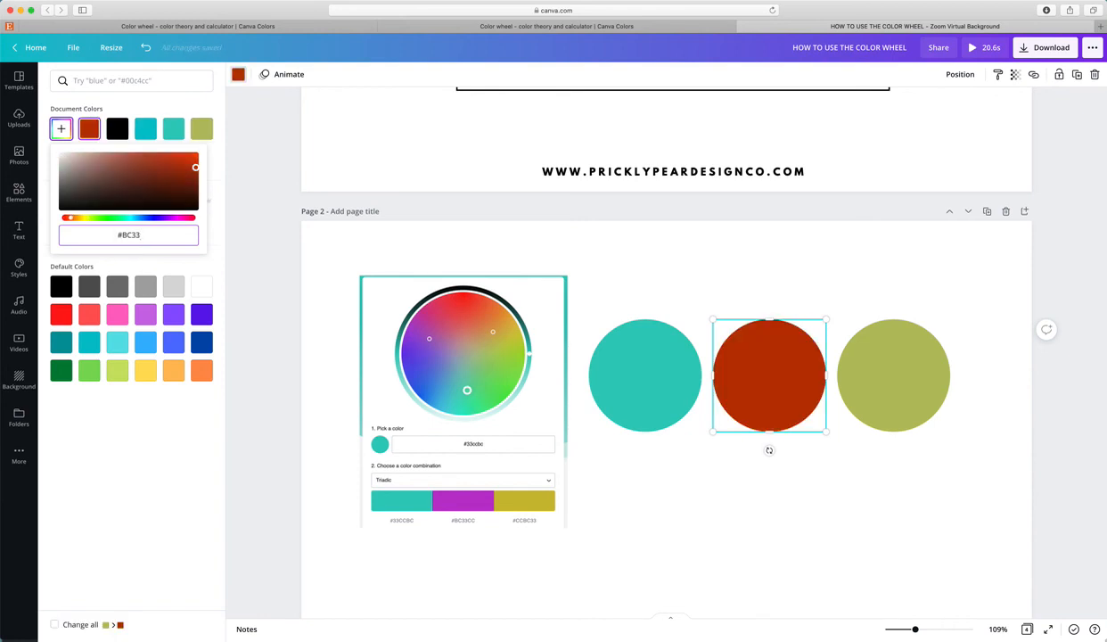
type("CC")
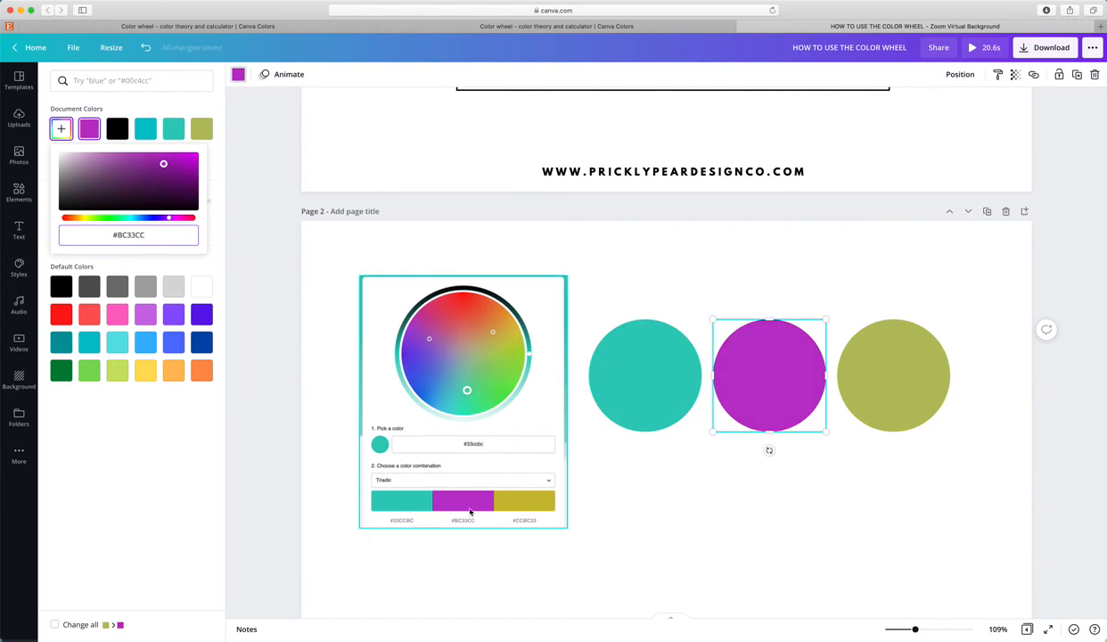
Recolor the rightmost circle with the third Triadic palette color, hex code #CCBC33.
left_click(874, 392)
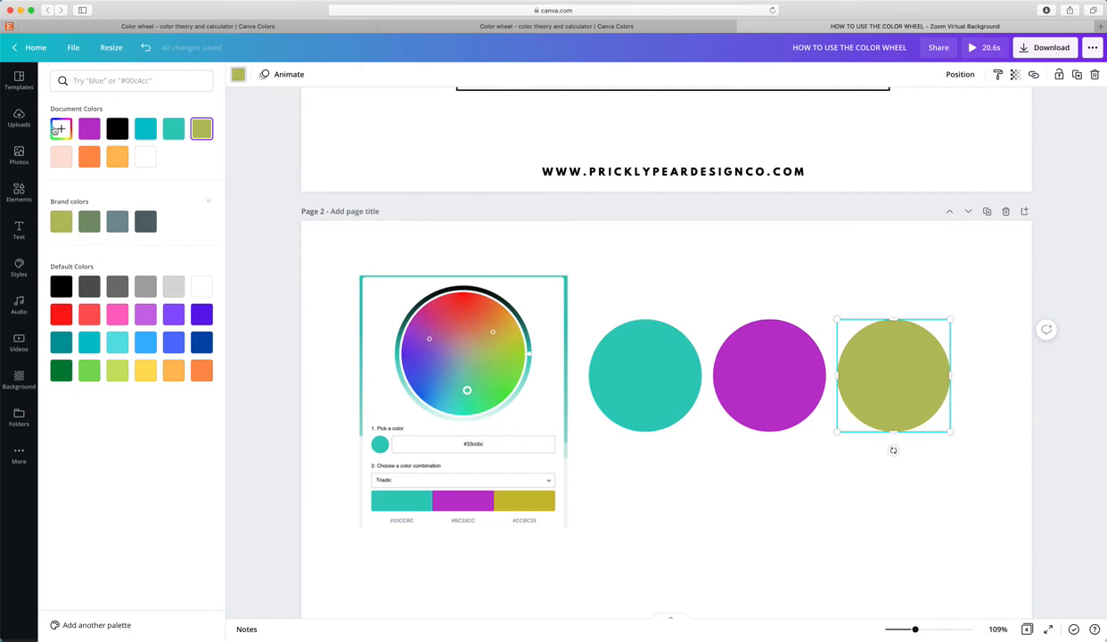
left_click(61, 130)
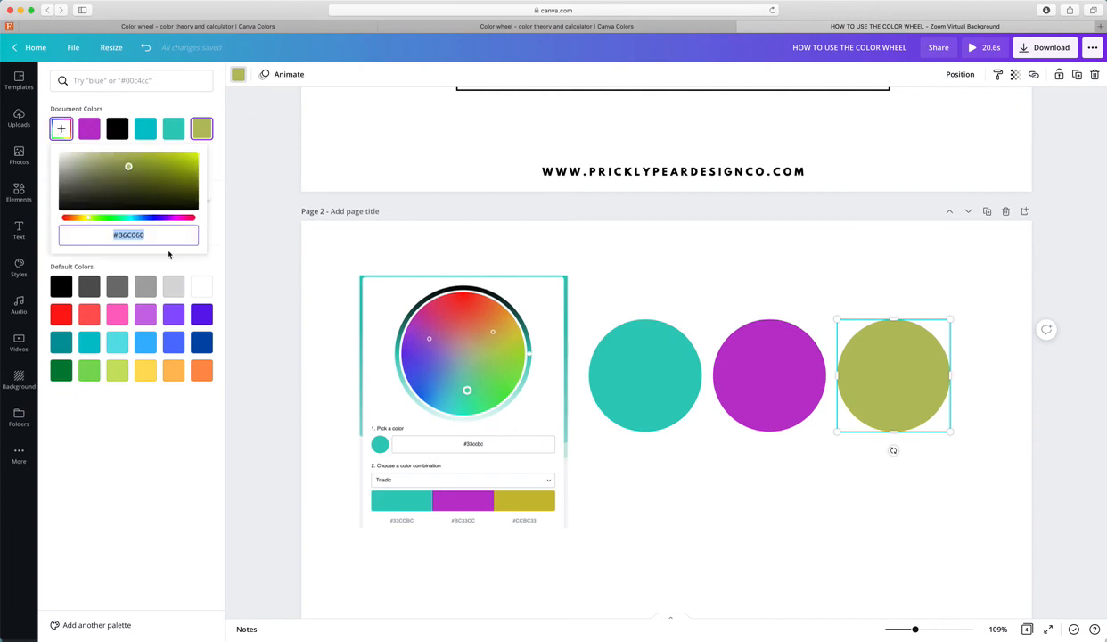
left_click_drag(147, 235, 94, 236)
type("#CCB")
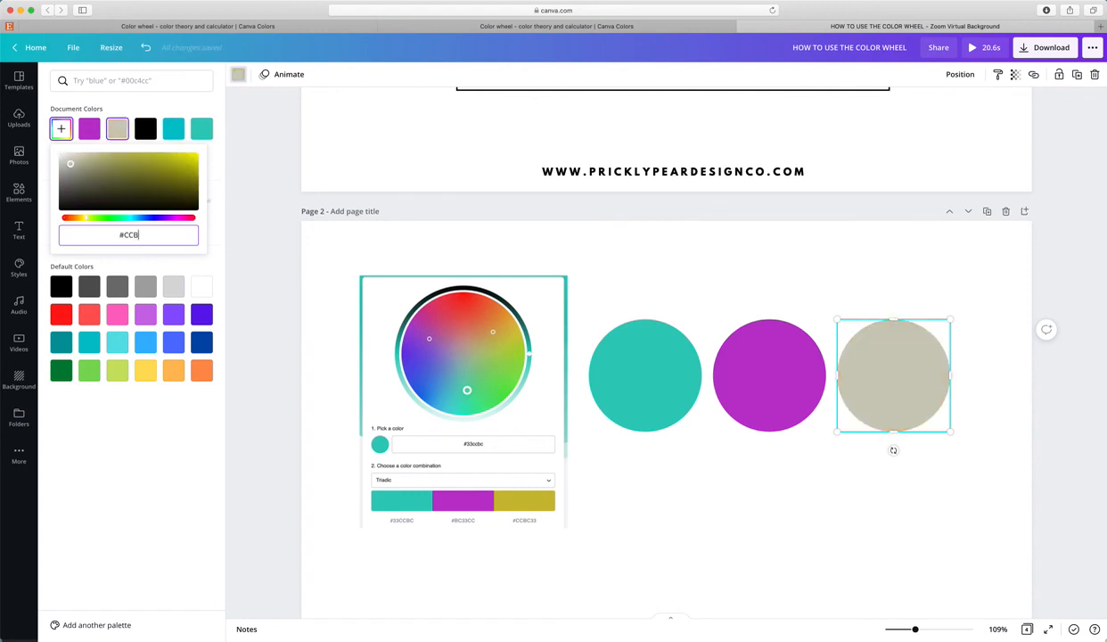
type("C33")
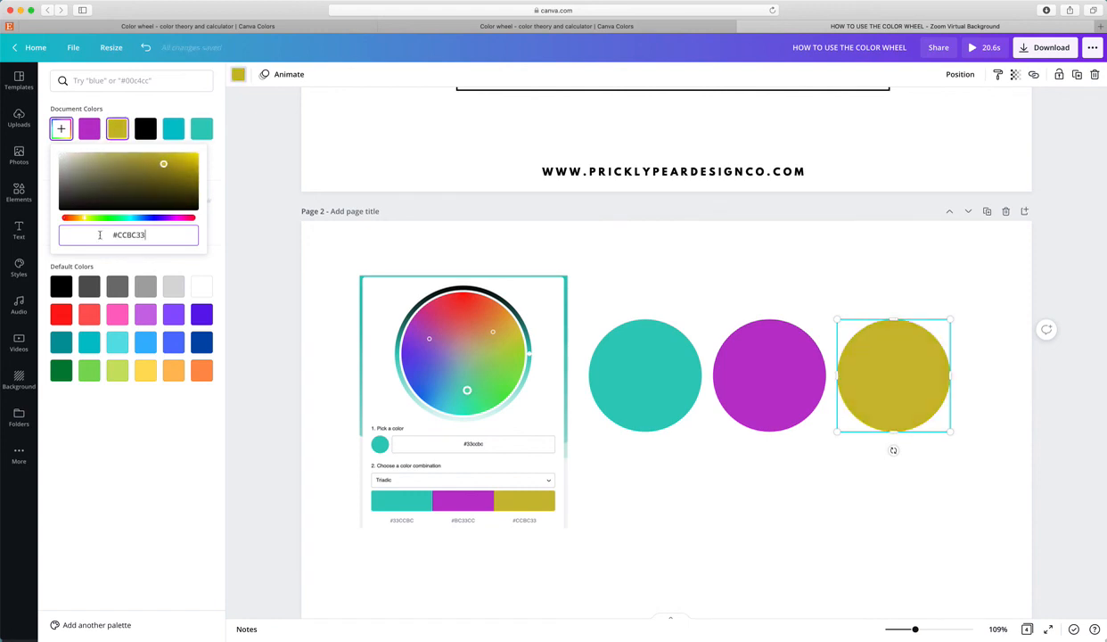
key("Return")
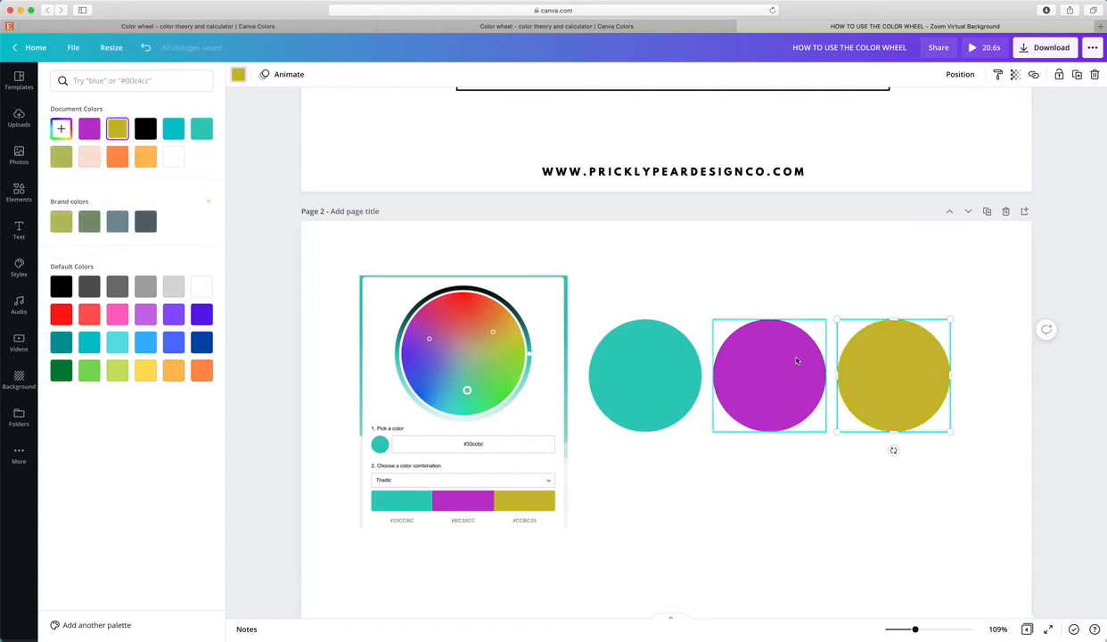
Nudge the teal and purple circles slightly toward the yellow one and delete the color wheel screenshot from page 2.
left_click(721, 266)
left_click_drag(639, 362, 642, 361)
left_click_drag(769, 364, 773, 363)
left_click(907, 365)
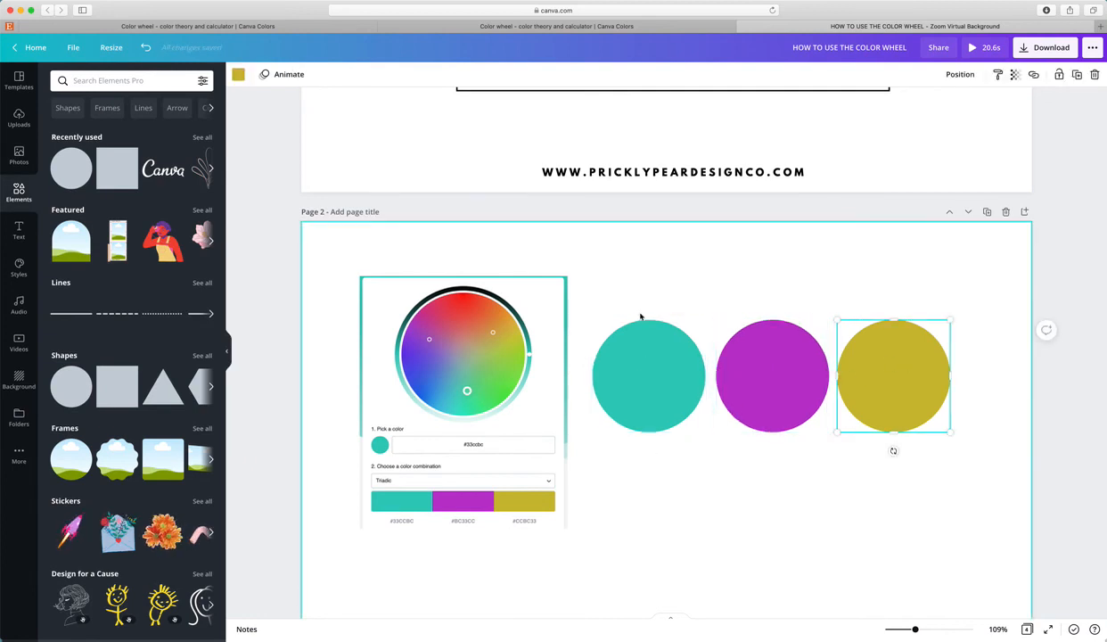
left_click_drag(612, 307, 1009, 408)
left_click(430, 344)
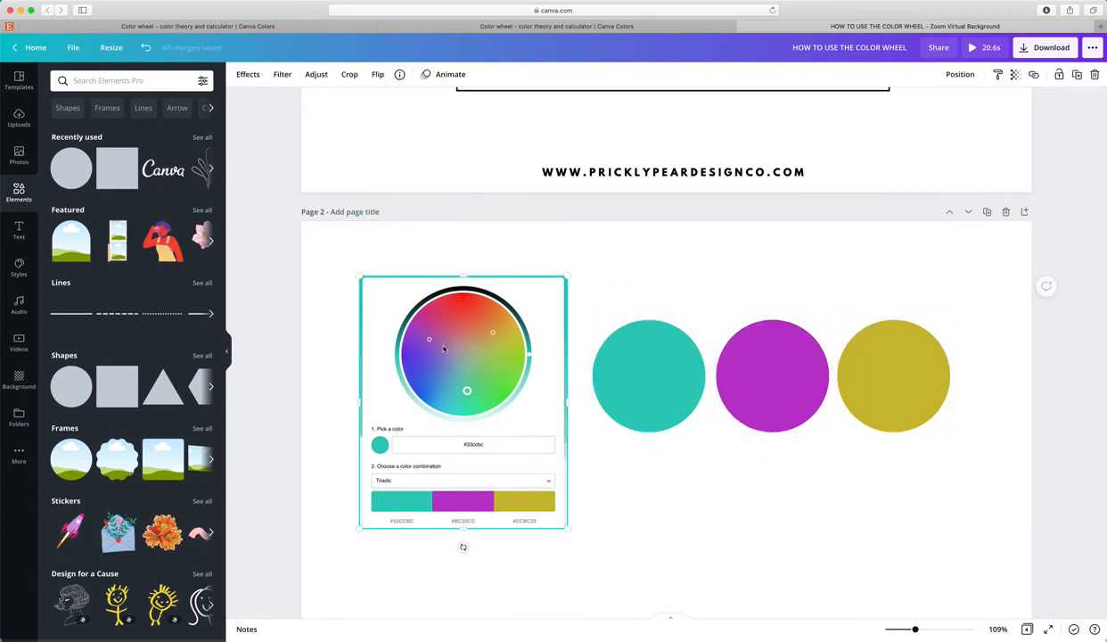
key("Delete")
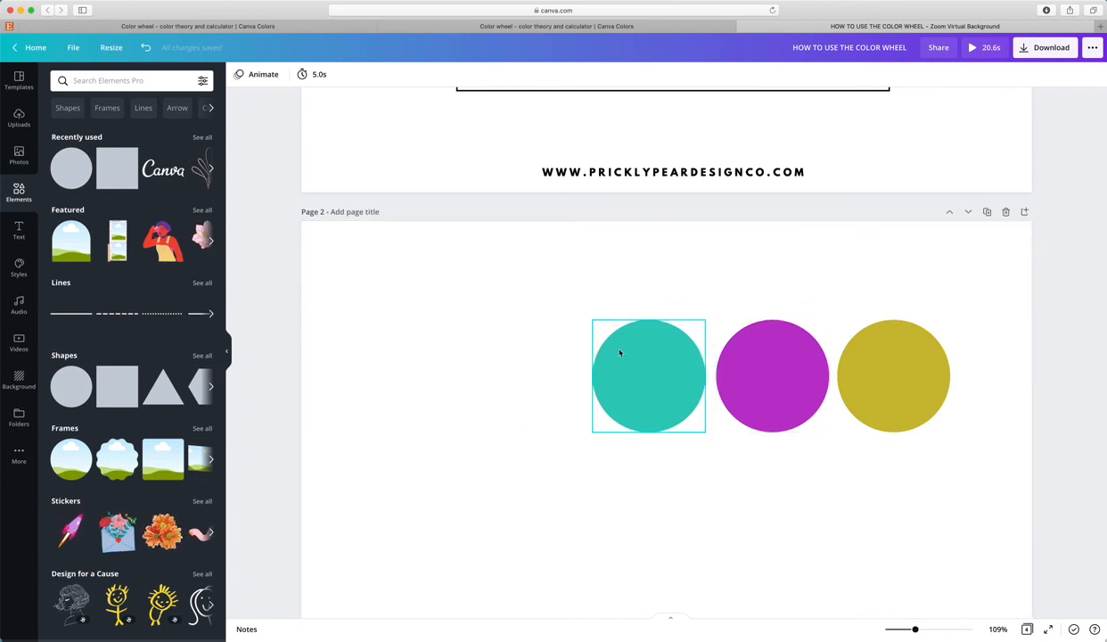
Select all three colored circles on page 2 together.
left_click_drag(547, 306, 974, 467)
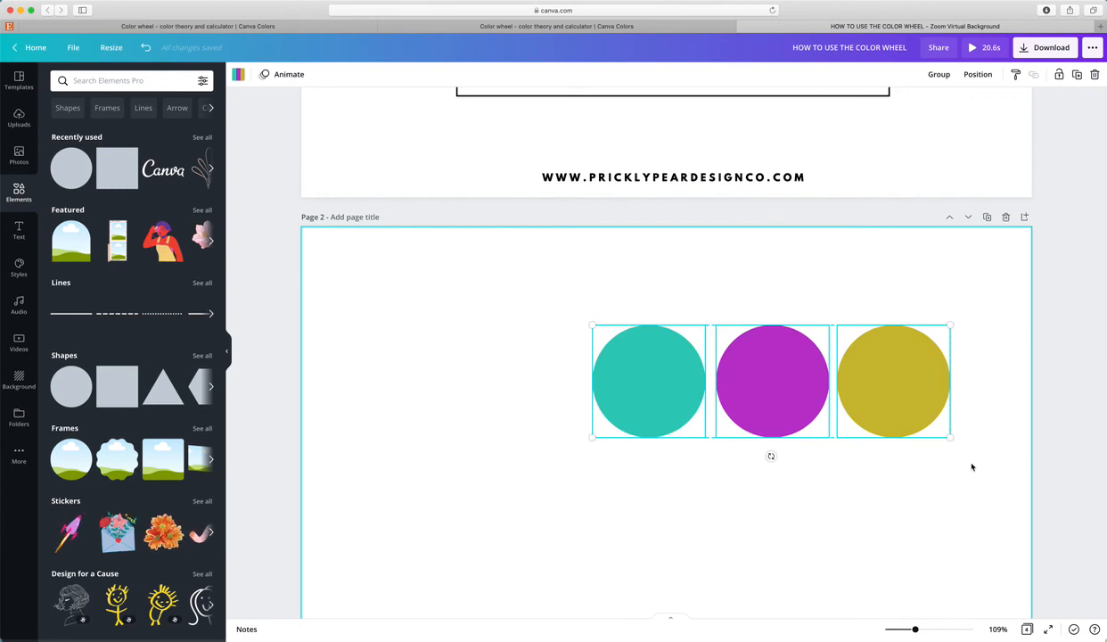